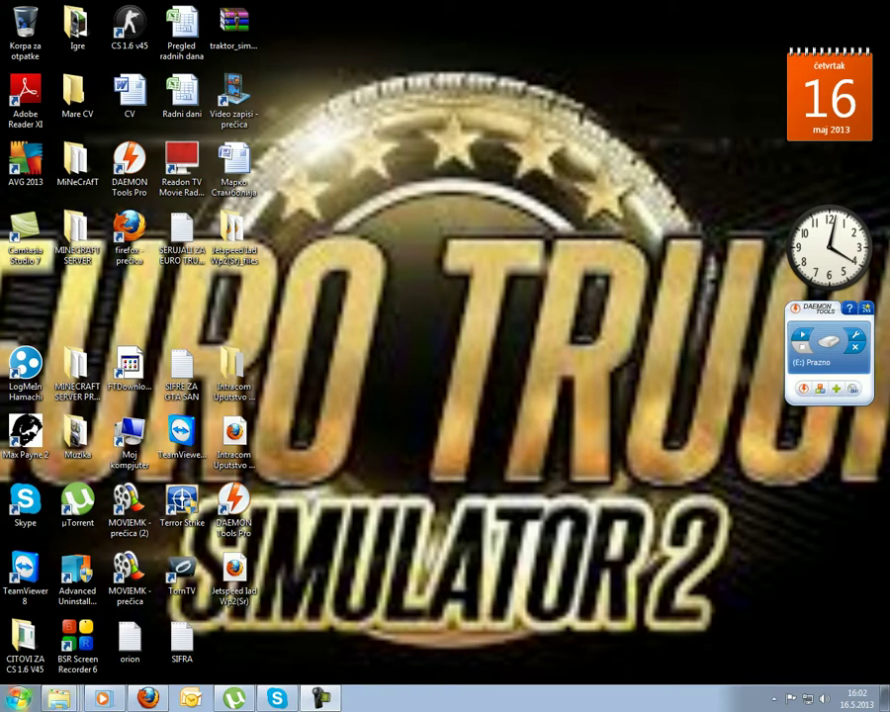
# Step: Open the Sound (Zvuk) settings from the Control Panel
pyautogui.press('super')
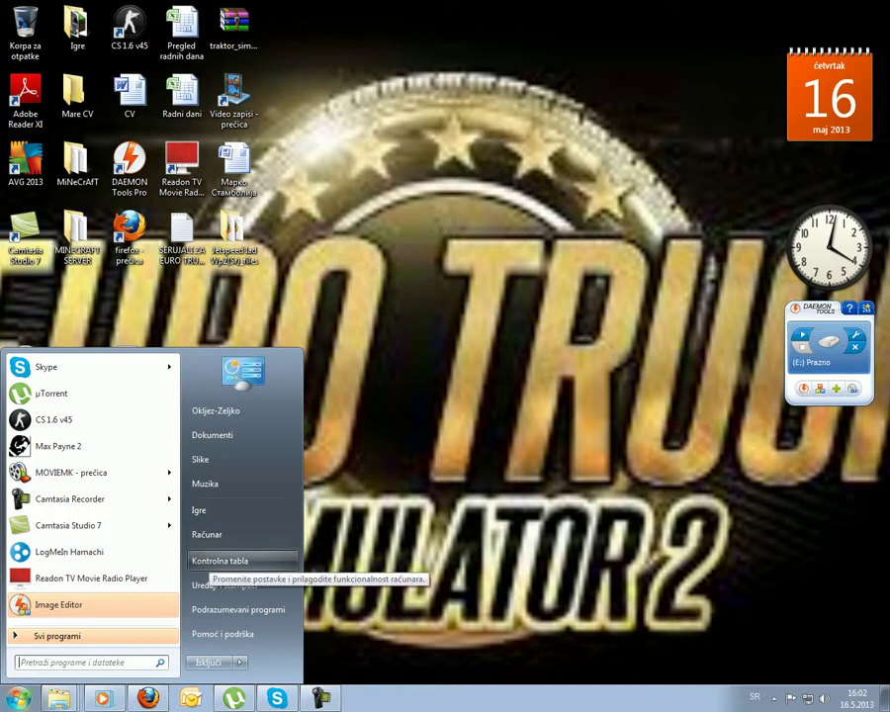
pyautogui.click(213, 561)
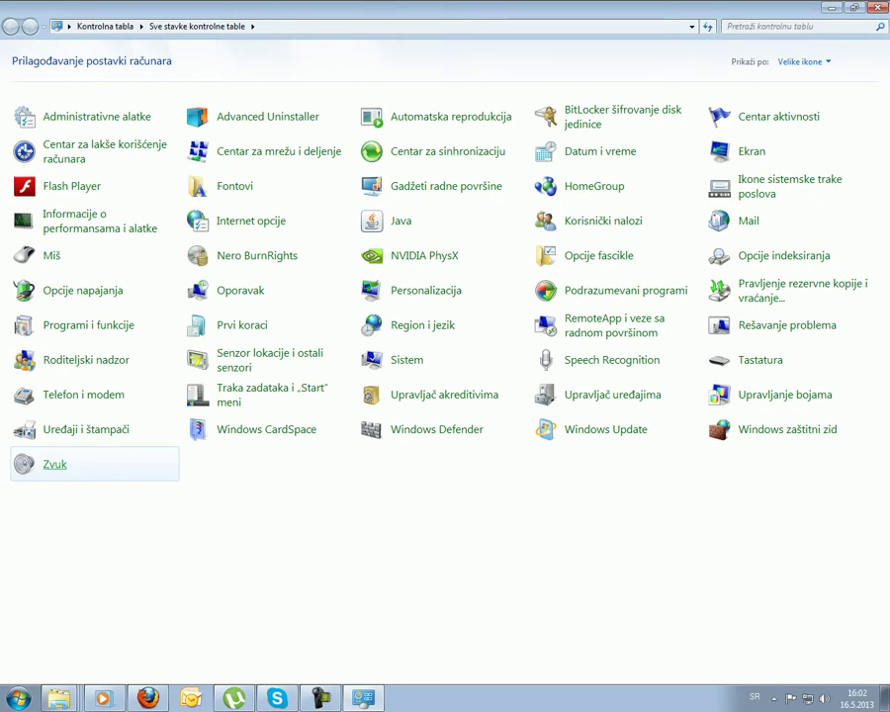
pyautogui.click(54, 463)
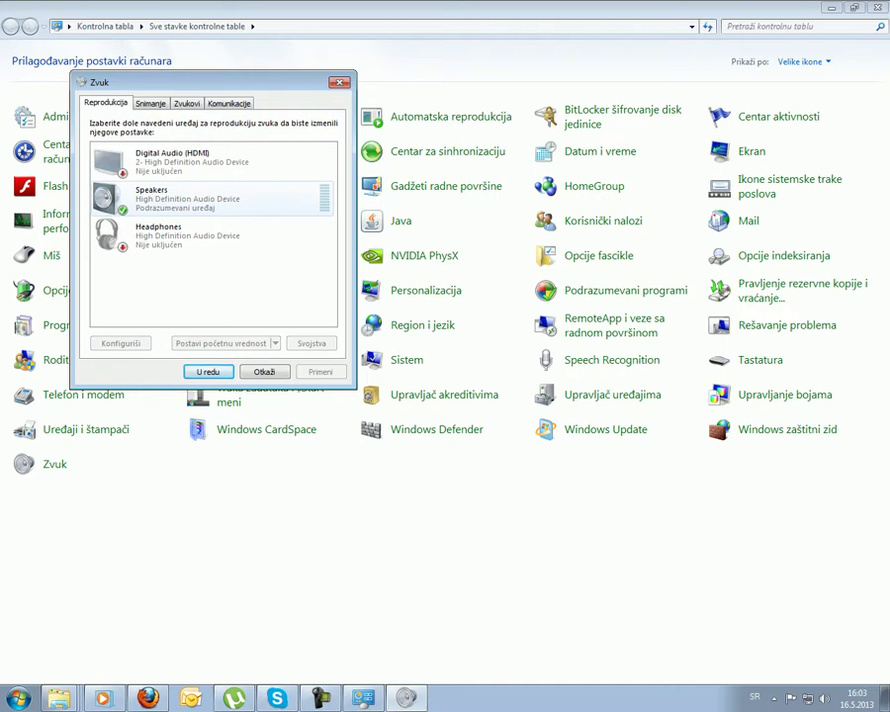
# Step: Open the properties of the default Speakers playback device
pyautogui.click(176, 198)
pyautogui.rightClick(176, 198)
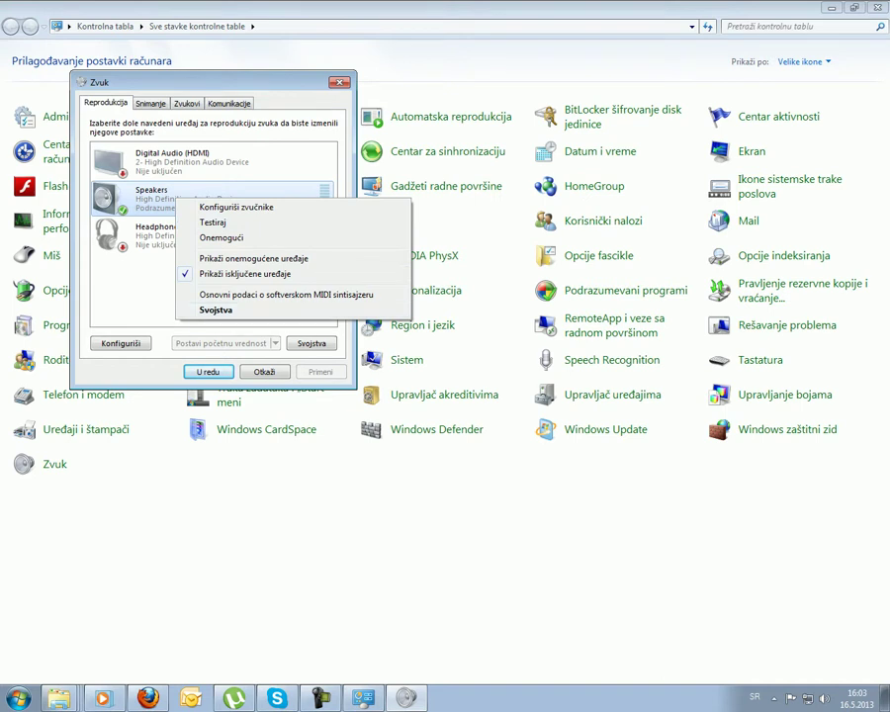
pyautogui.click(141, 285)
pyautogui.click(188, 199)
pyautogui.click(312, 343)
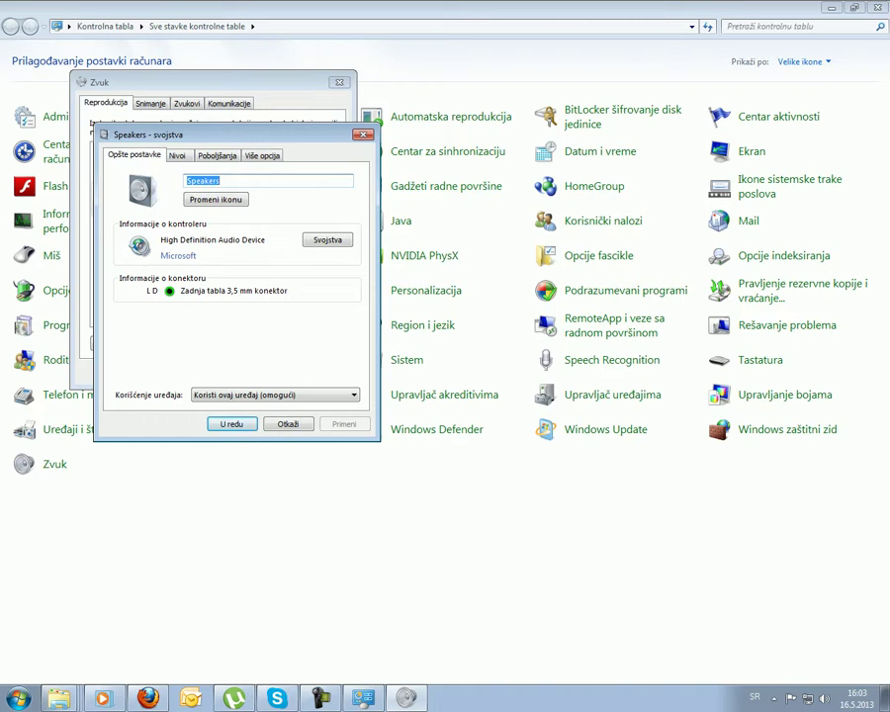
# Step: Review the Speakers' volume level and enhancements, and play the test sound for the default format
pyautogui.click(178, 155)
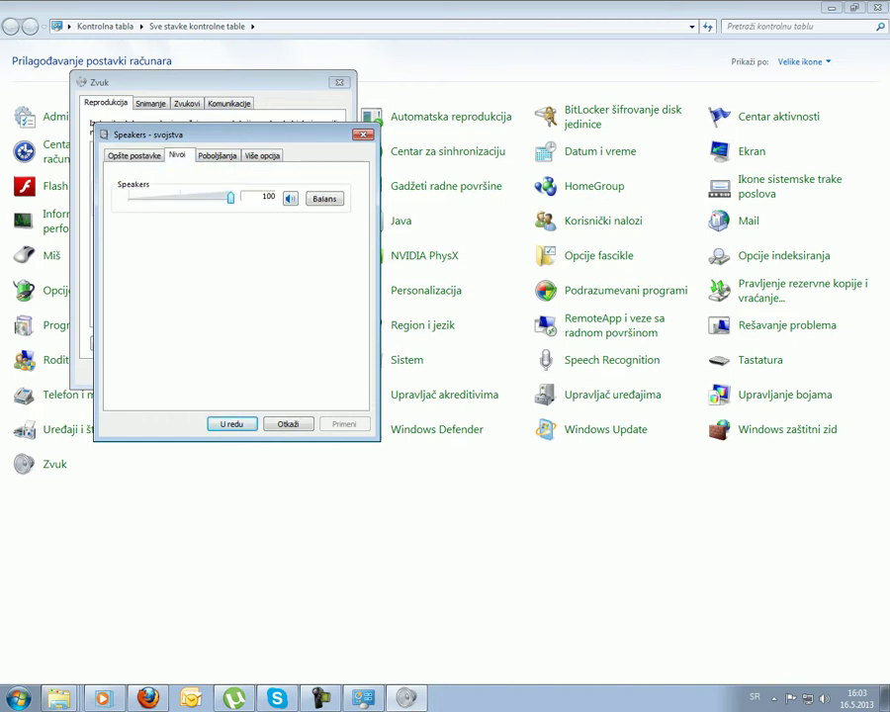
pyautogui.moveTo(230, 198)
pyautogui.mouseDown()
pyautogui.moveTo(150, 197)
pyautogui.moveTo(231, 198)
pyautogui.mouseUp()
pyautogui.click(218, 155)
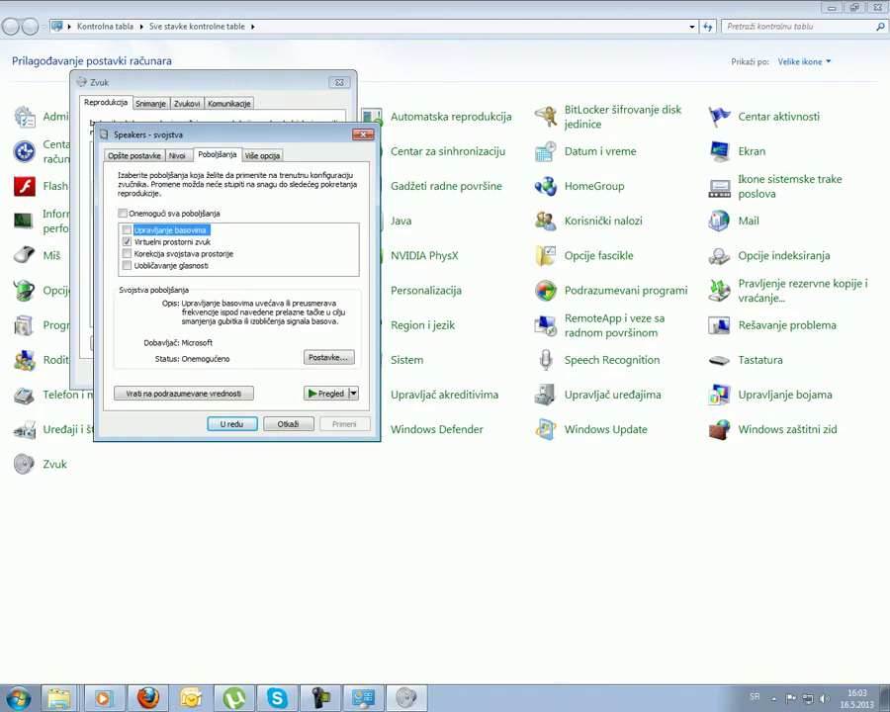
pyautogui.hotkey('ctrl', 'Tab')
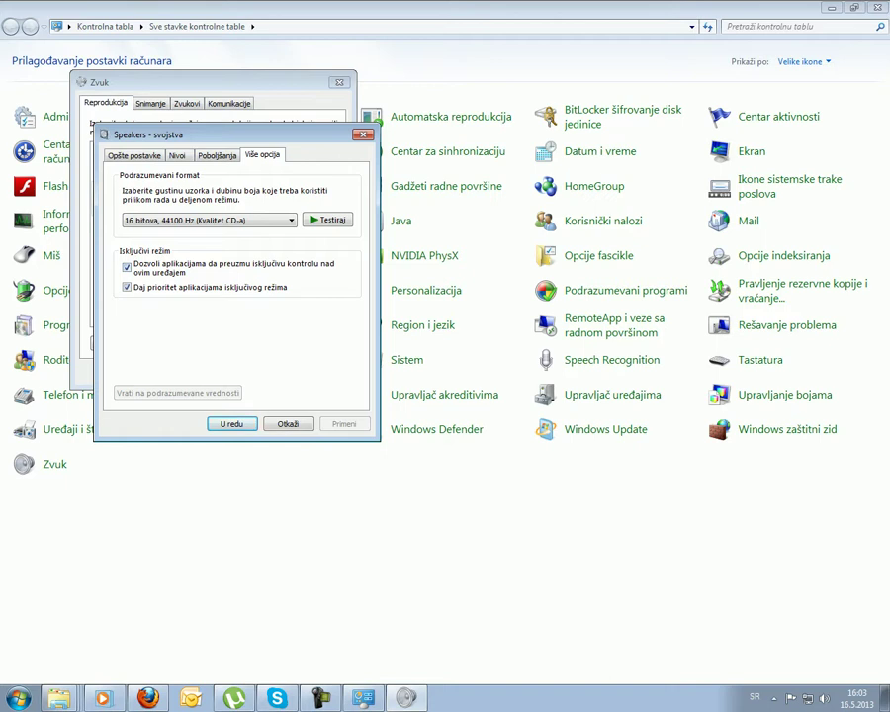
pyautogui.click(327, 219)
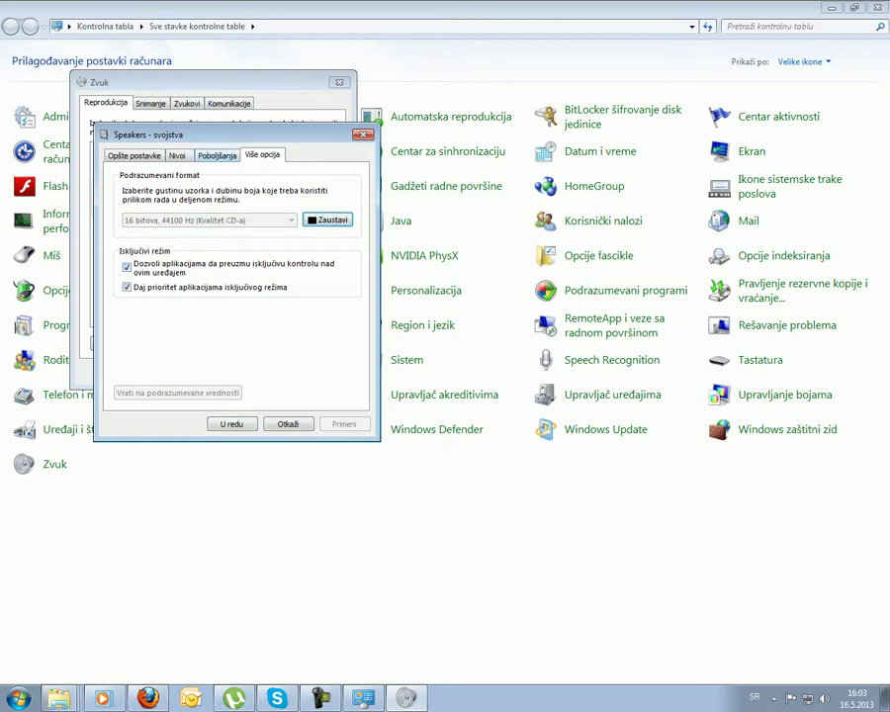
pyautogui.click(216, 155)
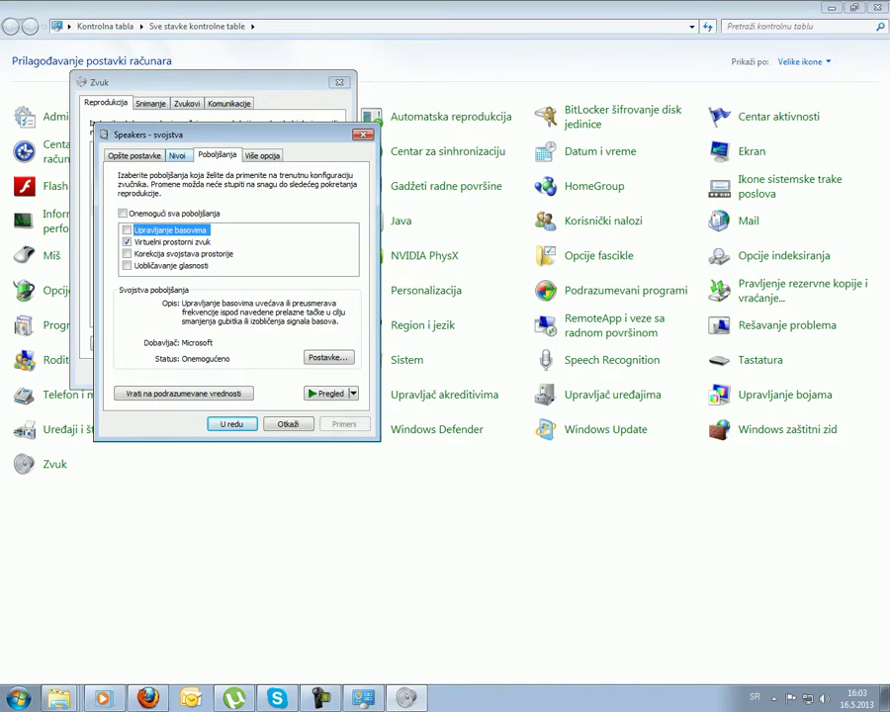
pyautogui.hotkey('ctrl', 'shift', 'Tab')
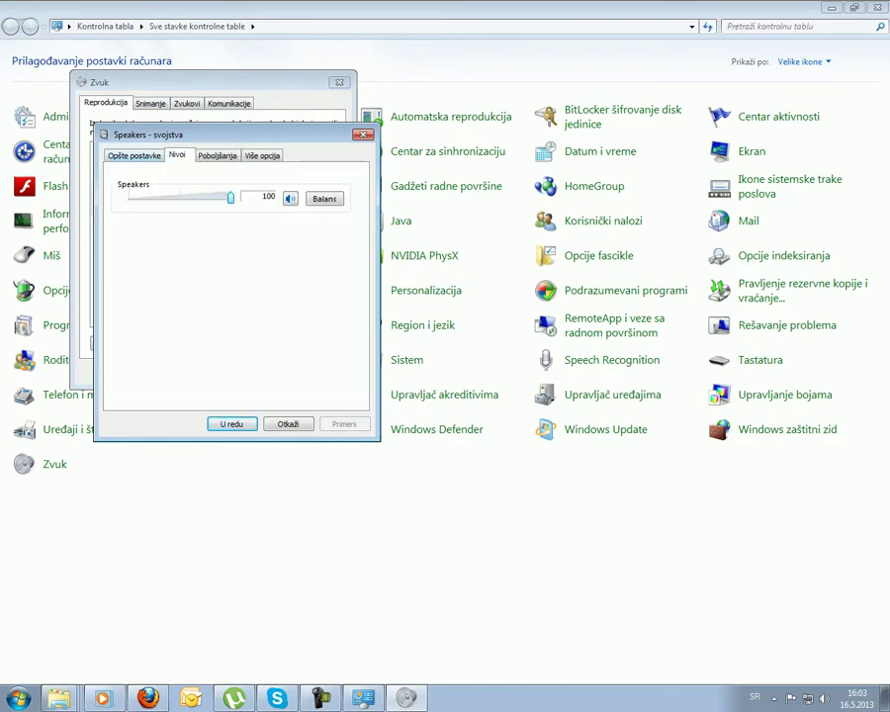
pyautogui.hotkey('ctrl', 'shift', 'Tab')
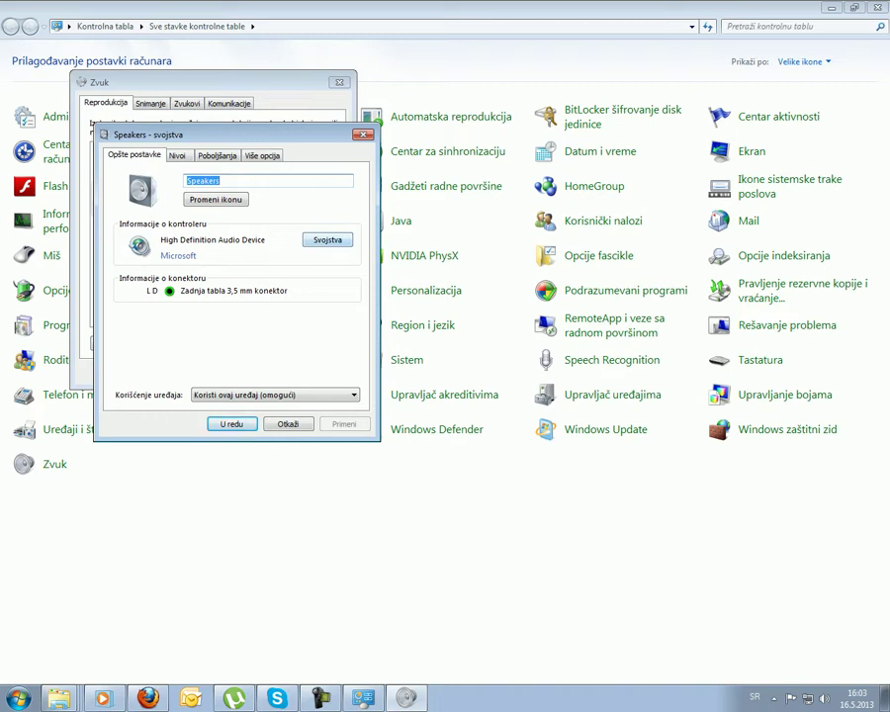
# Step: Inspect the general status, driver and details of the speakers' High Definition Audio Device controller, then close its properties
pyautogui.click(328, 240)
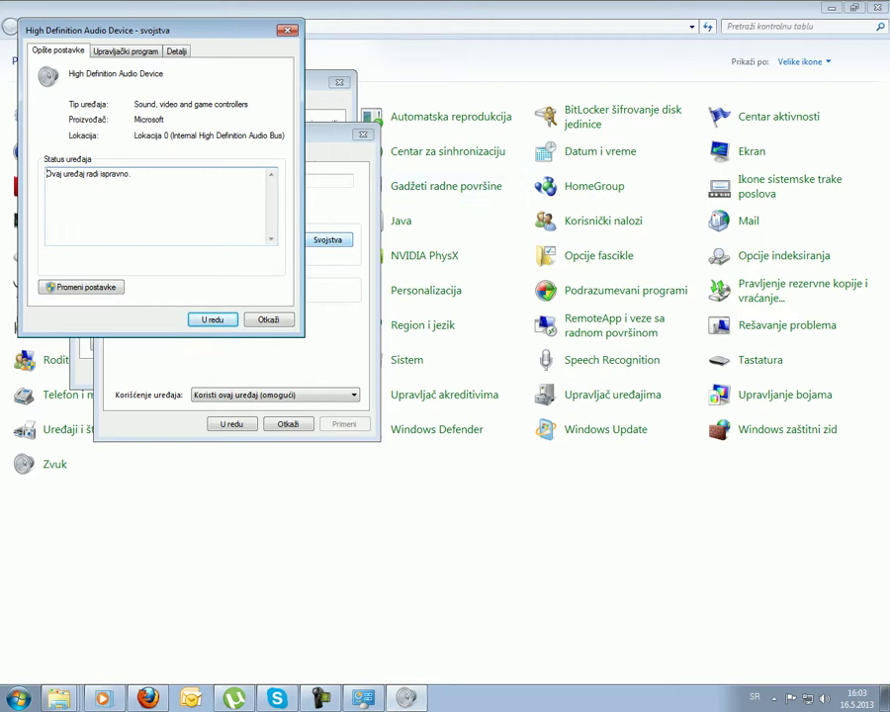
pyautogui.hotkey('ctrl', 'Tab')
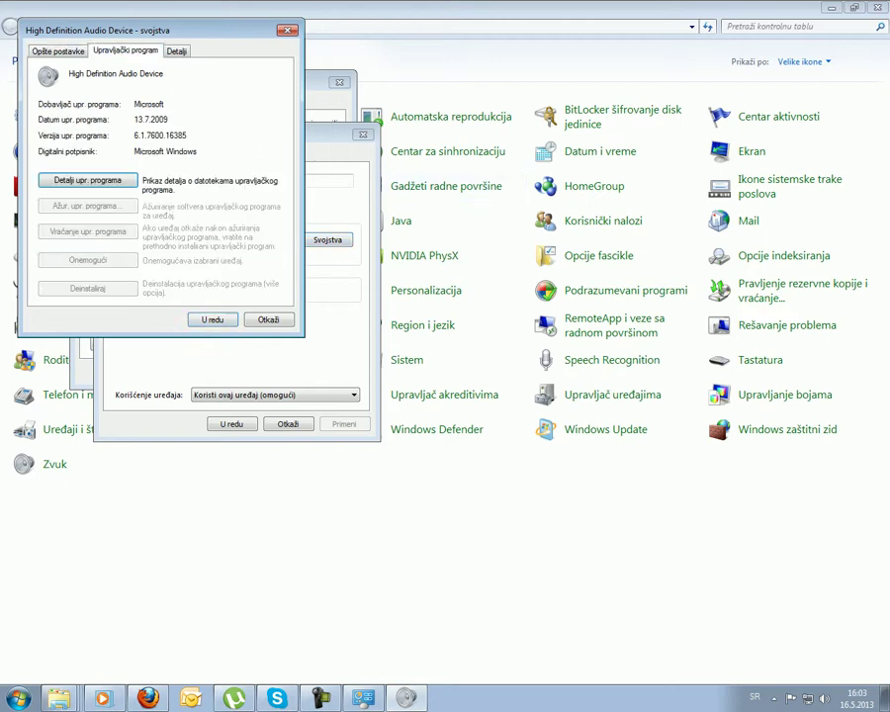
pyautogui.hotkey('ctrl', 'Tab')
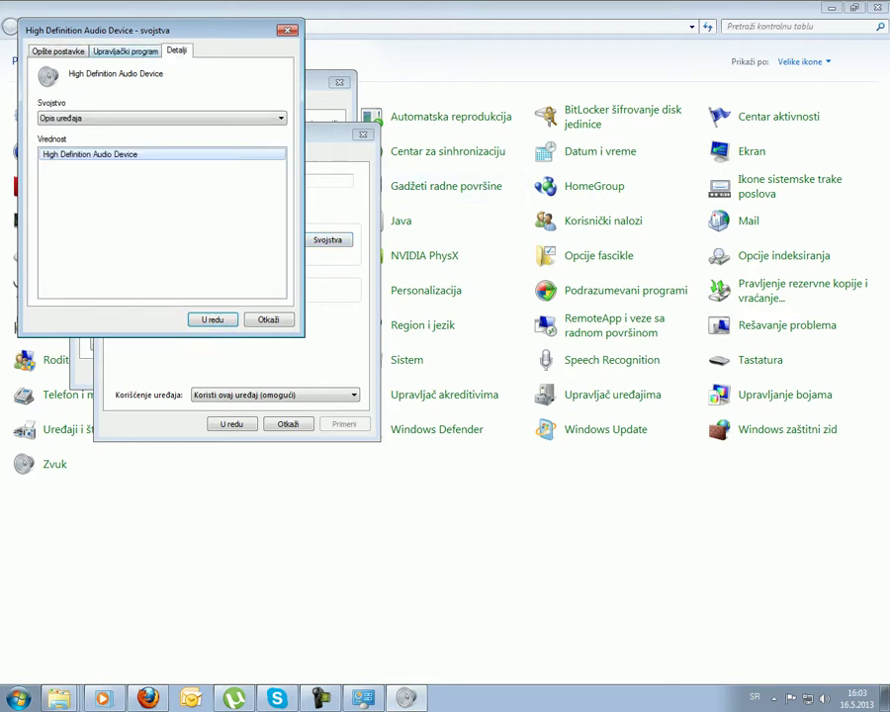
pyautogui.hotkey('ctrl', 'shift', 'Tab')
pyautogui.hotkey('ctrl', 'shift', 'Tab')
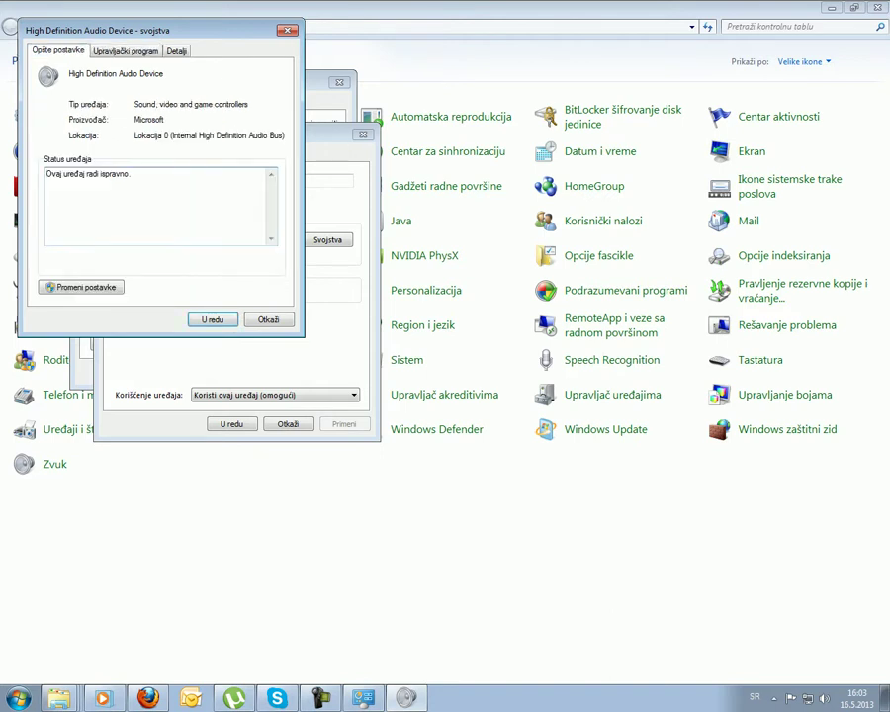
pyautogui.press('Tab')
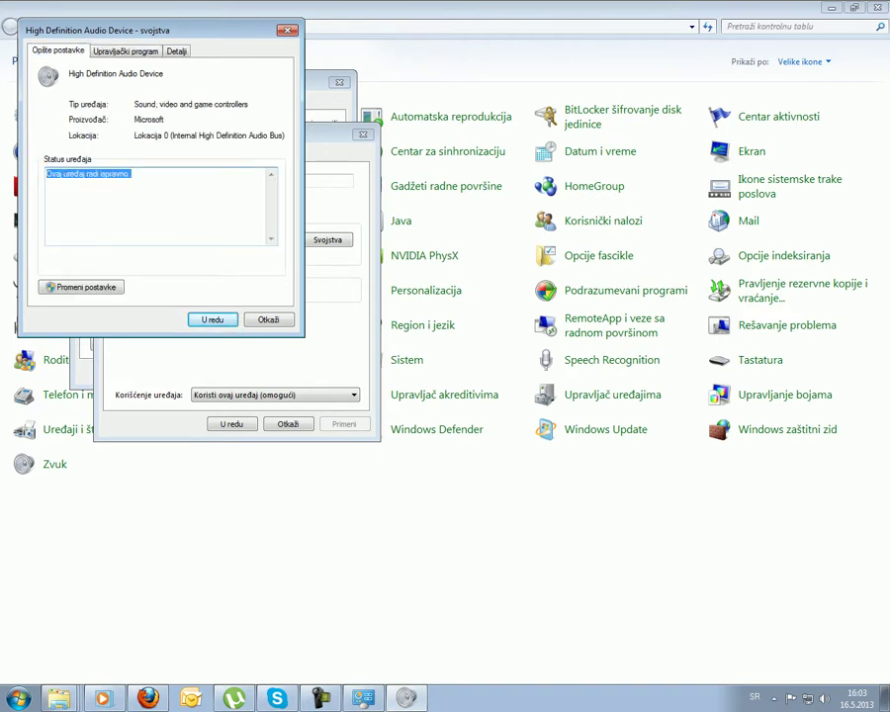
pyautogui.press('Escape')
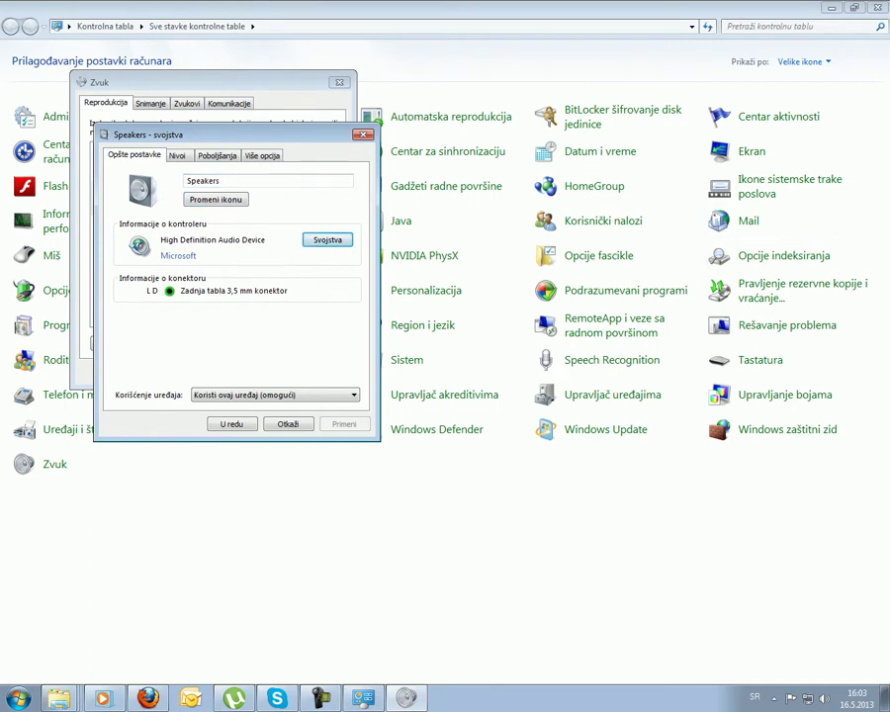
# Step: Check the Speakers' device usage, enhancements and advanced format settings, then close the device properties
pyautogui.click(297, 394)
pyautogui.click(297, 395)
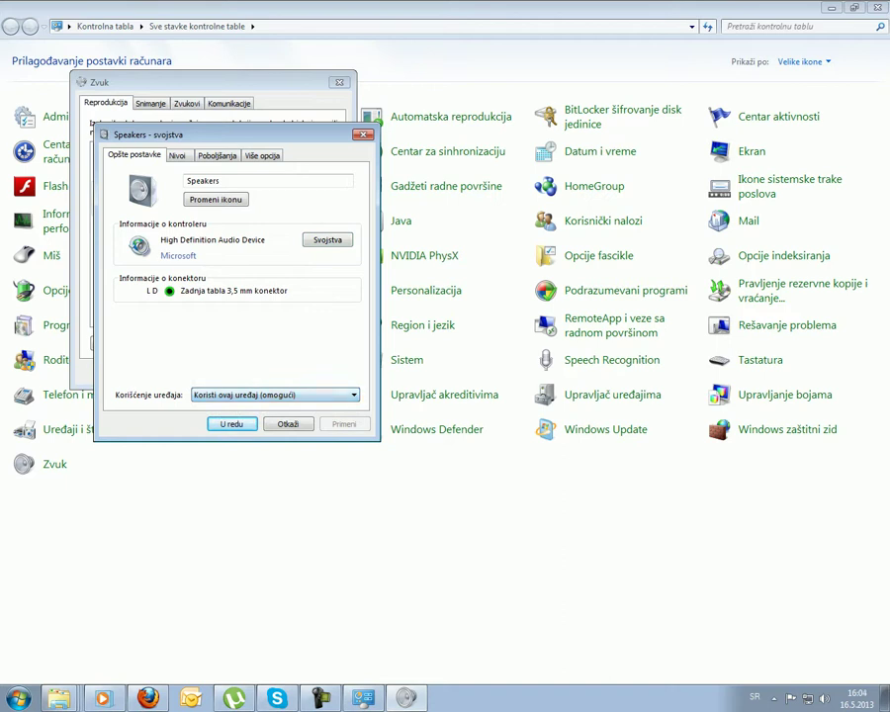
pyautogui.hotkey('ctrl', 'Tab')
pyautogui.hotkey('ctrl', 'Tab')
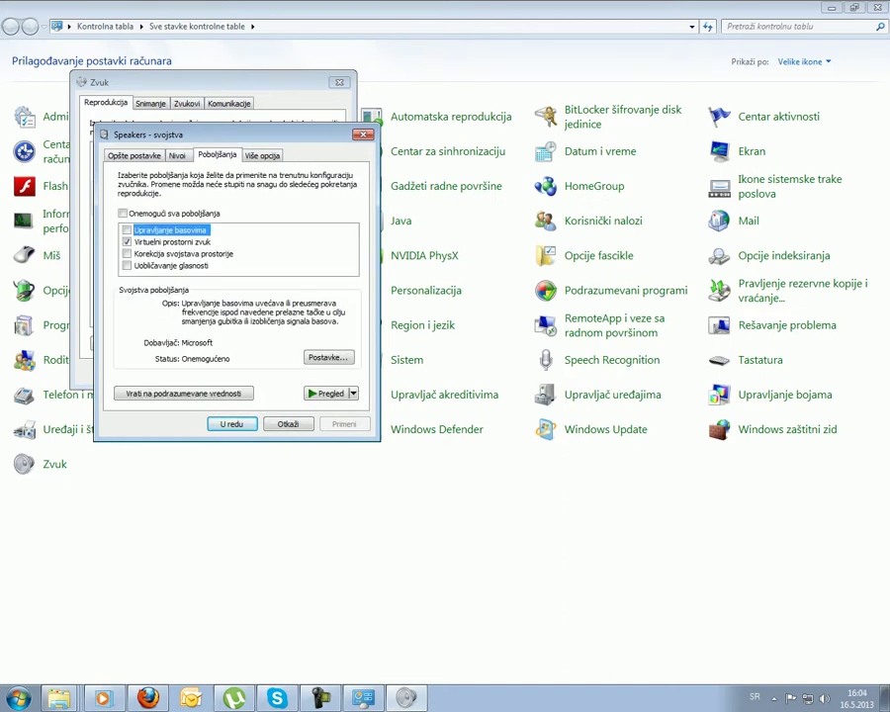
pyautogui.hotkey('ctrl', 'Tab')
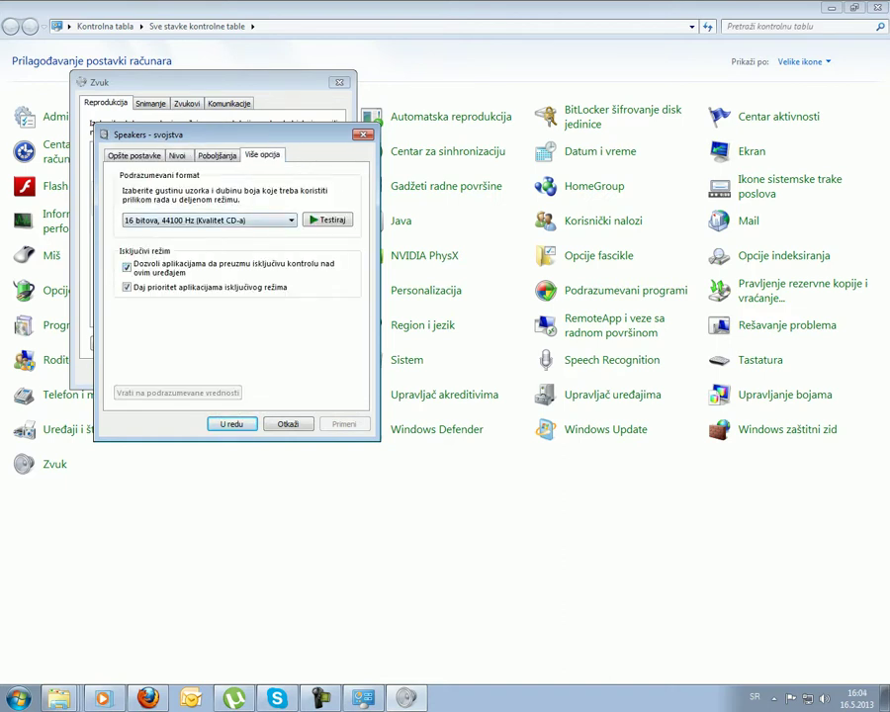
pyautogui.click(362, 134)
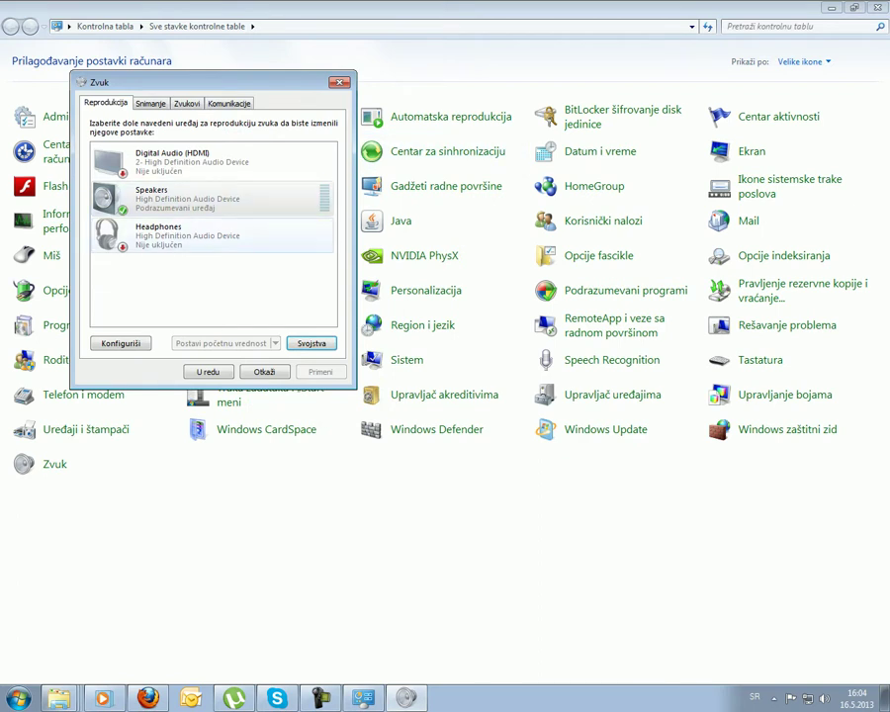
# Step: Look through the recording devices, sound scheme and communications settings, and return to the recording devices
pyautogui.hotkey('ctrl', 'Tab')
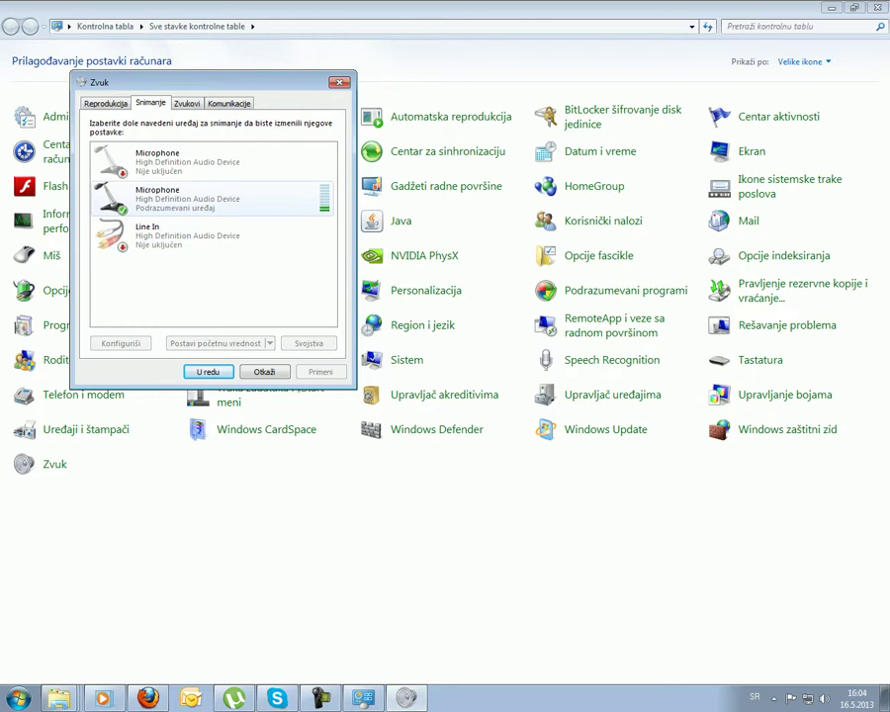
pyautogui.click(187, 102)
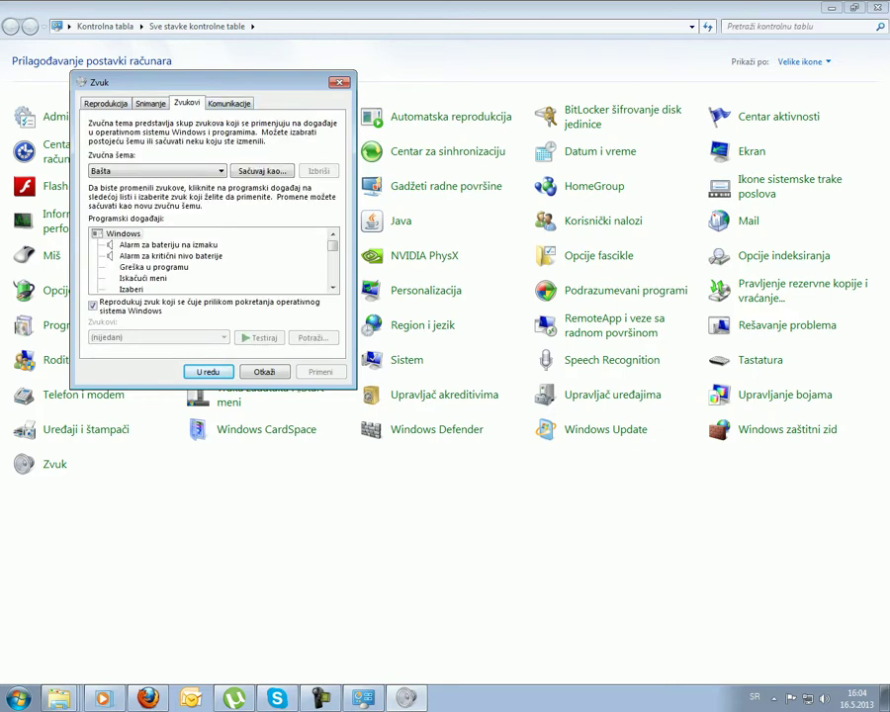
pyautogui.hotkey('ctrl', 'Tab')
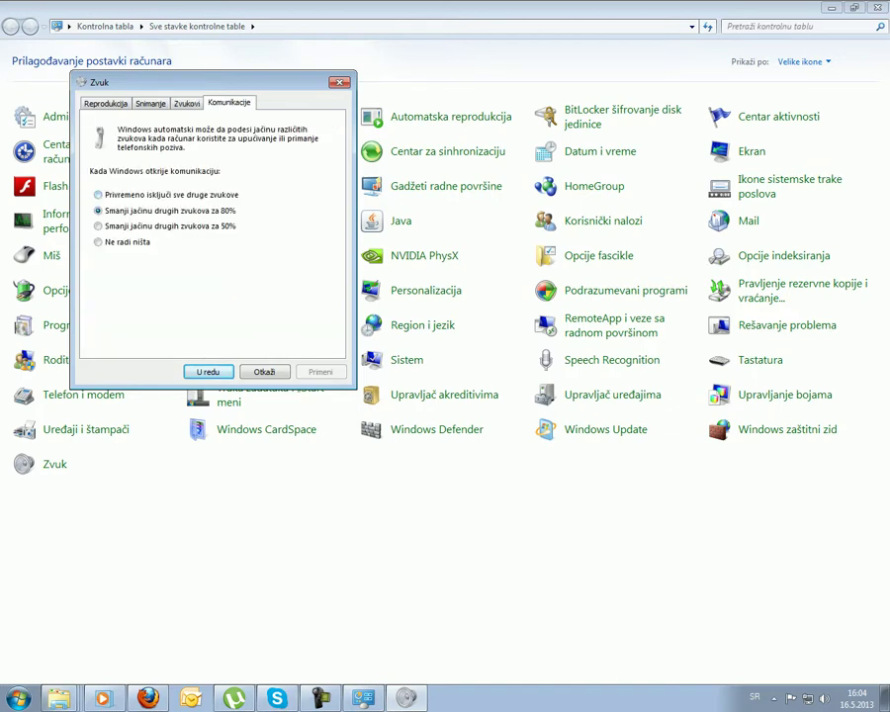
pyautogui.hotkey('ctrl', 'shift', 'Tab')
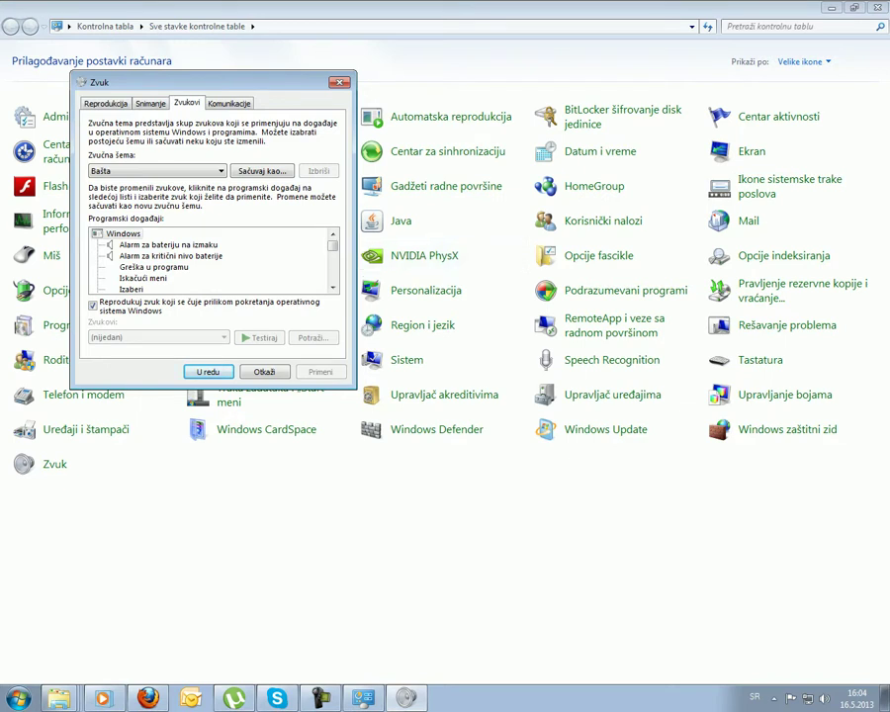
pyautogui.hotkey('ctrl', 'shift', 'Tab')
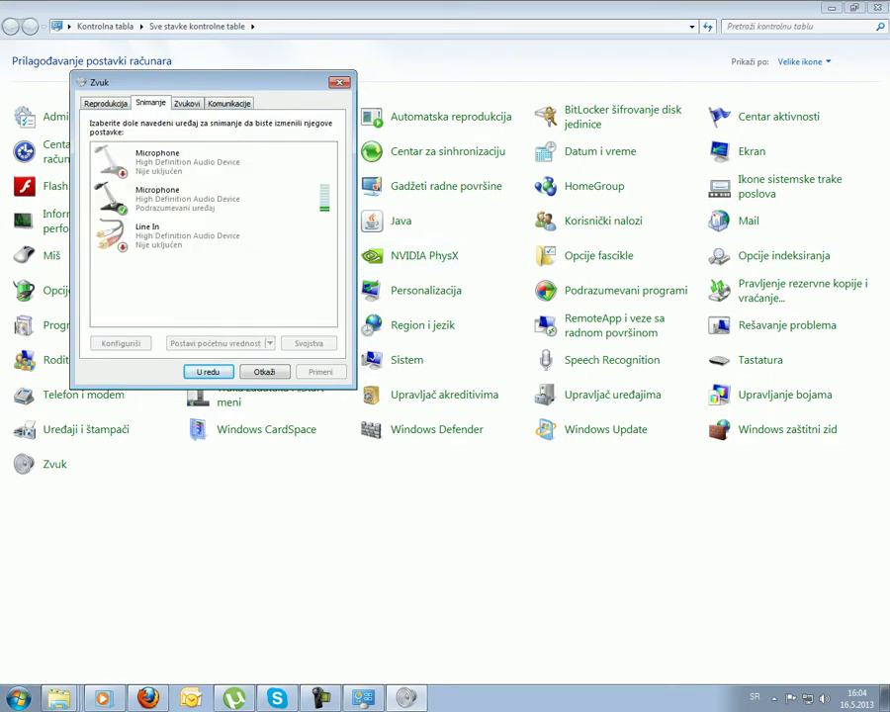
# Step: View the general properties of the default Microphone and the Line In device, closing each without changes
pyautogui.click(212, 235)
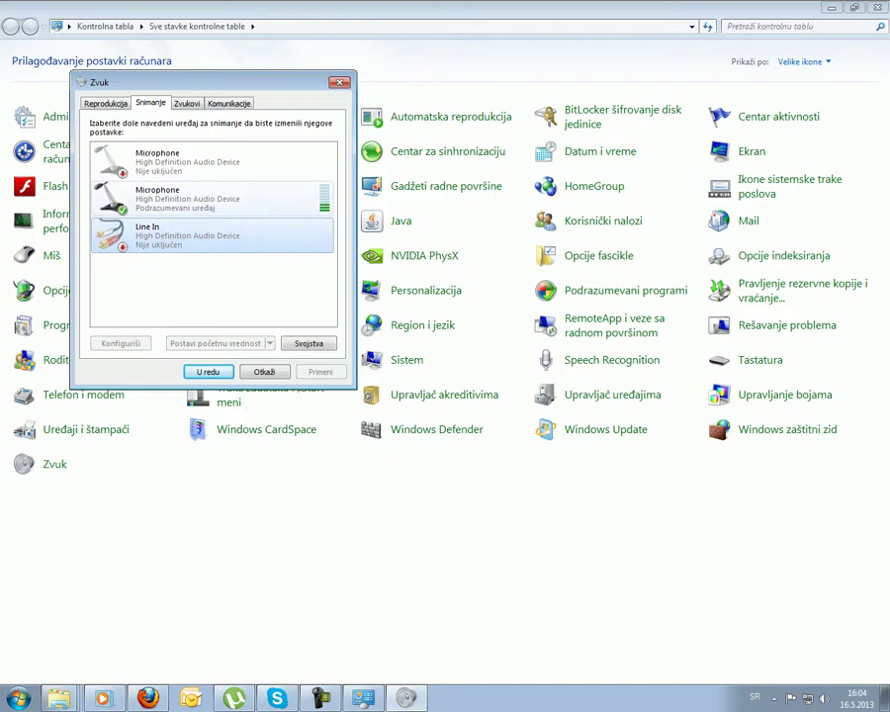
pyautogui.doubleClick(213, 198)
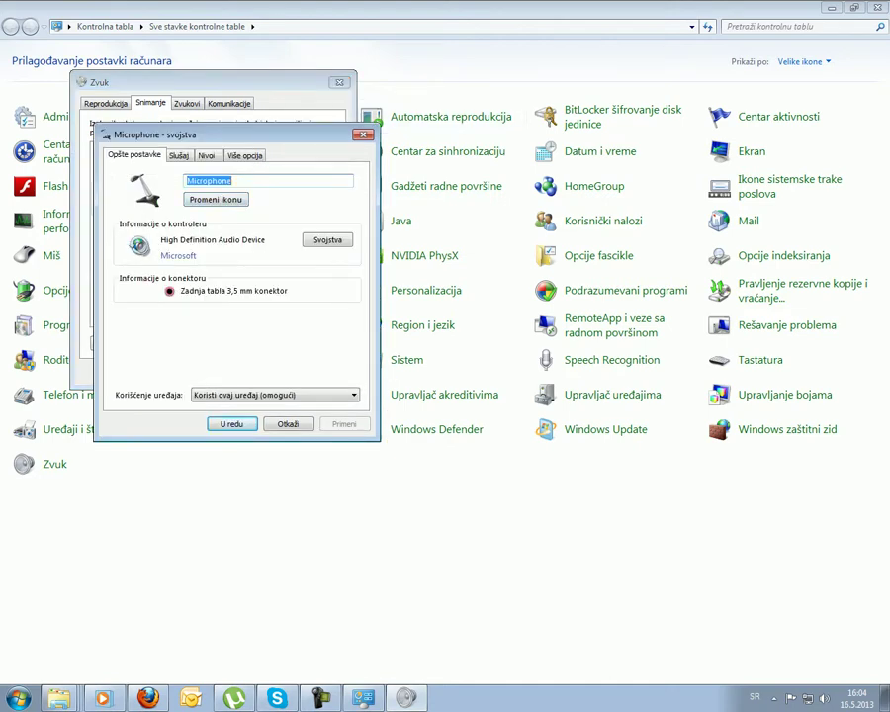
pyautogui.click(363, 134)
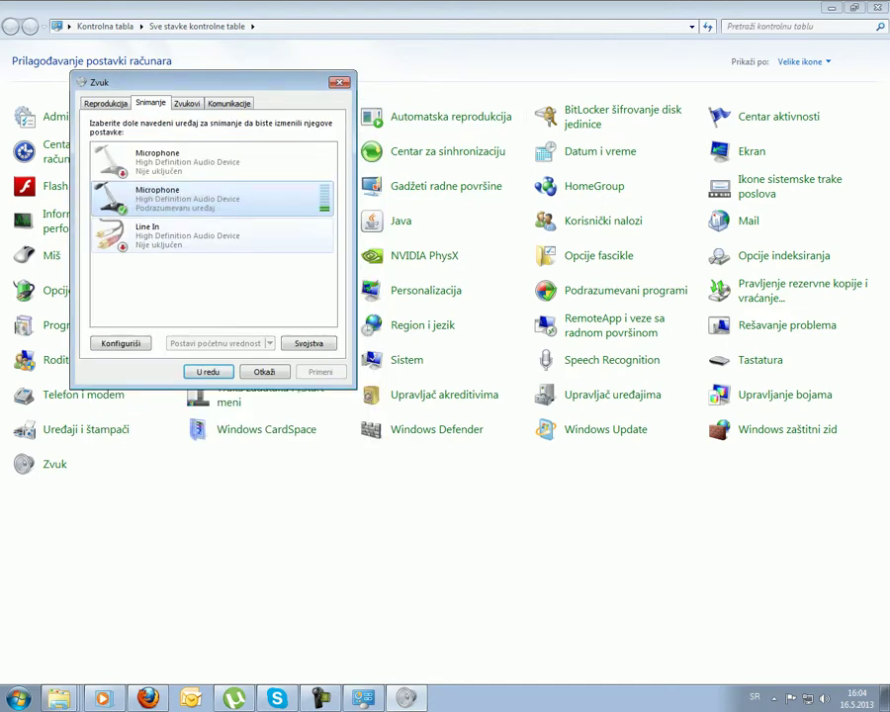
pyautogui.doubleClick(212, 233)
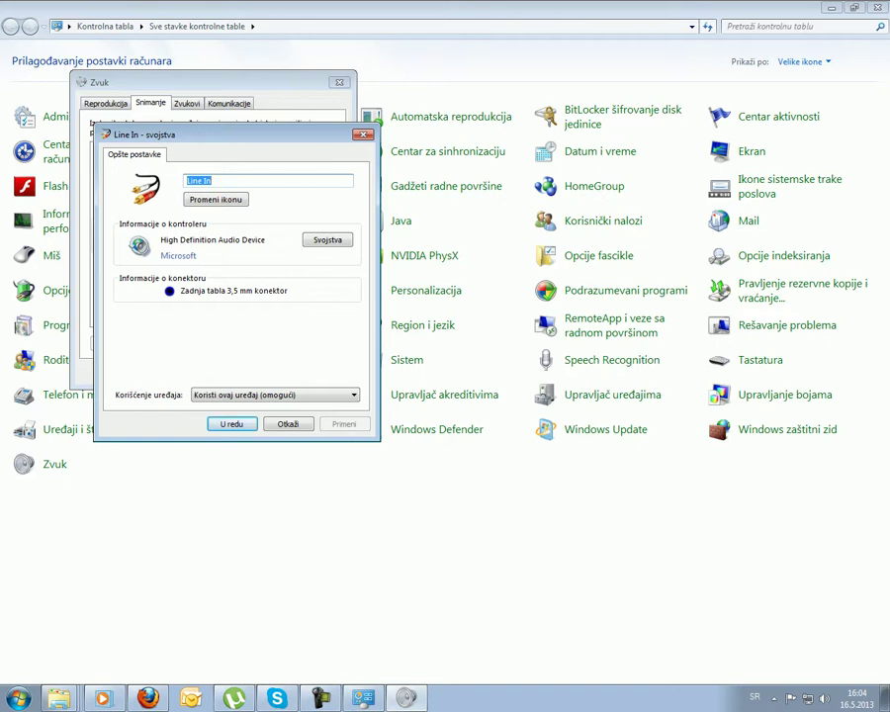
pyautogui.press('Escape')
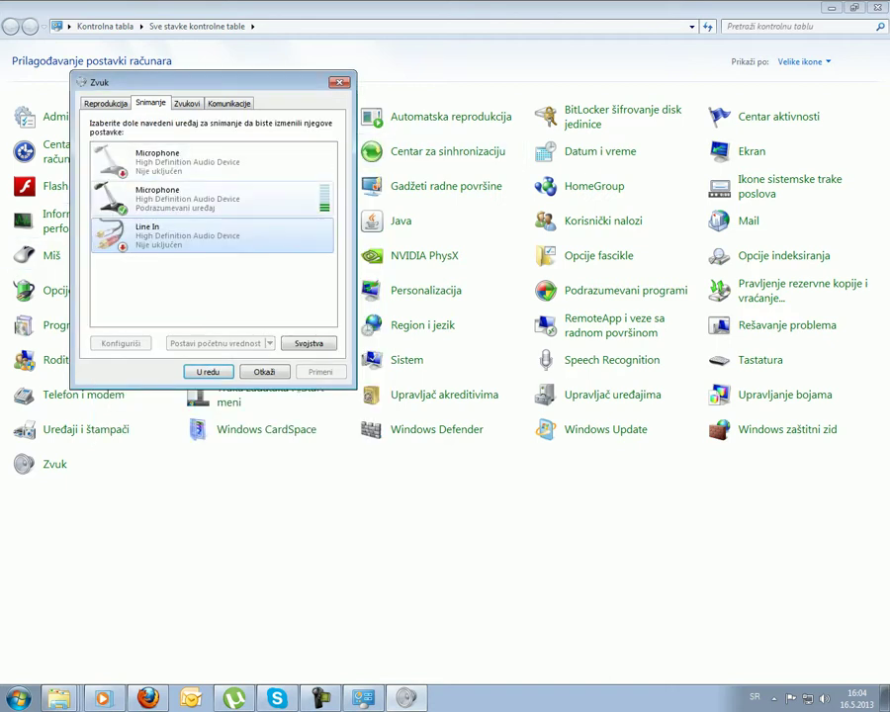
# Step: Open the Speech Recognition configuration for the default Microphone and close it again
pyautogui.press('Up')
pyautogui.click(120, 343)
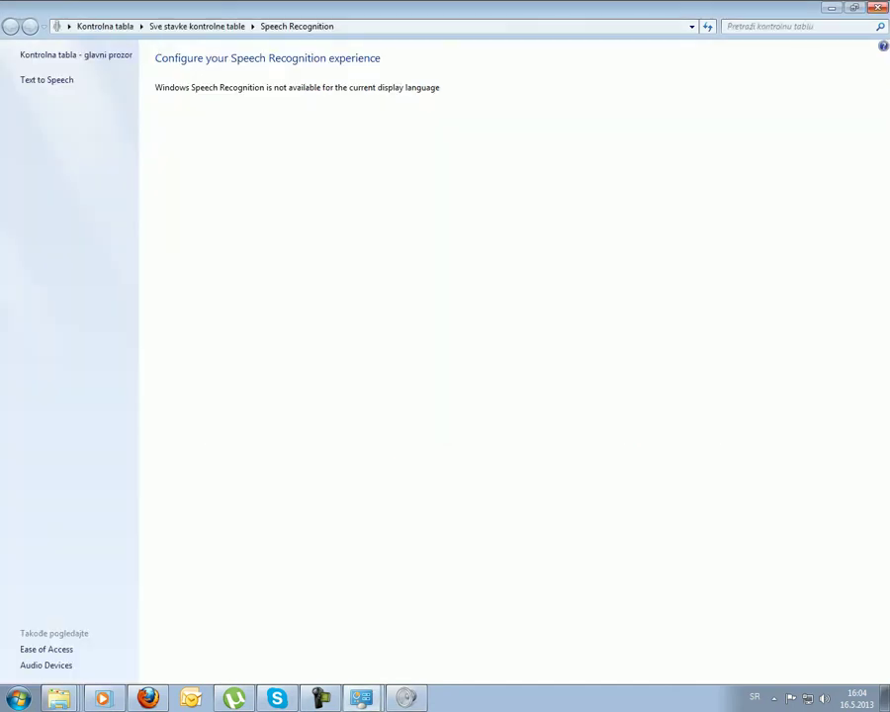
pyautogui.click(876, 7)
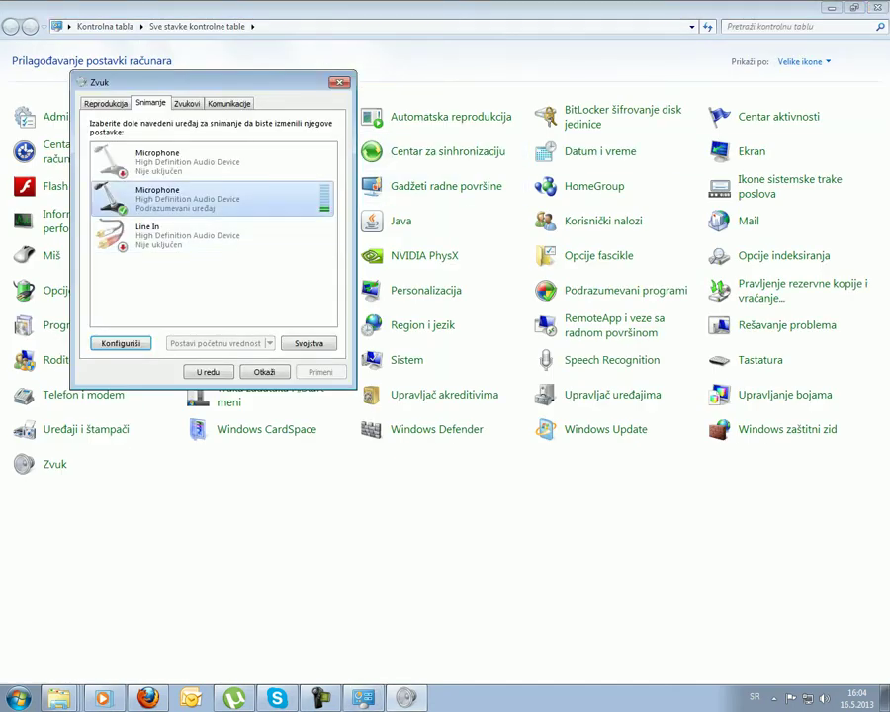
# Step: Turn on "Slušaj ovaj uređaj" for the default Microphone and save the device properties
pyautogui.click(308, 343)
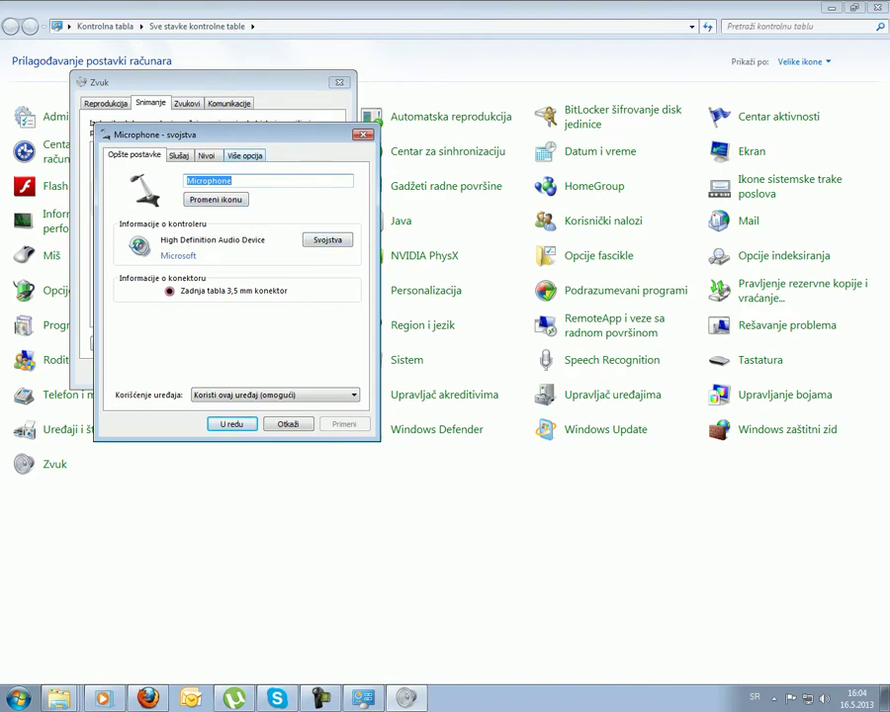
pyautogui.hotkey('ctrl', 'Tab')
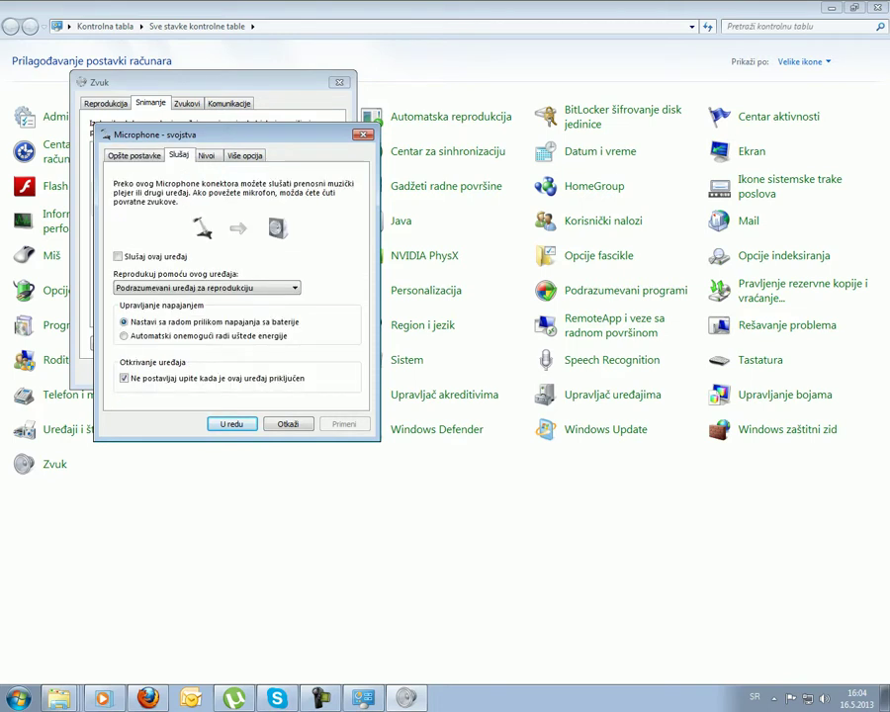
pyautogui.click(119, 256)
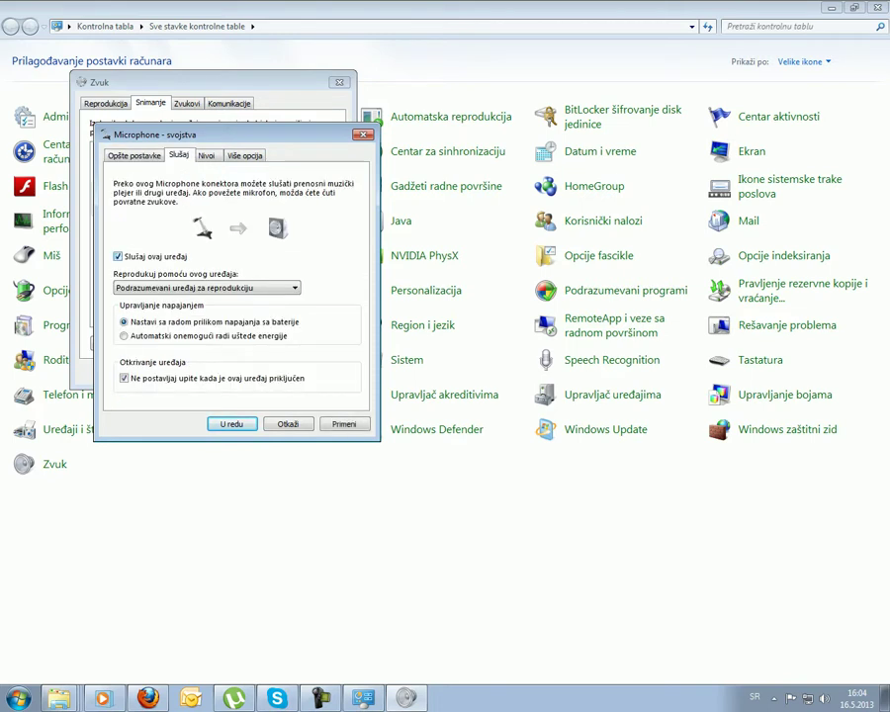
pyautogui.press('Return')
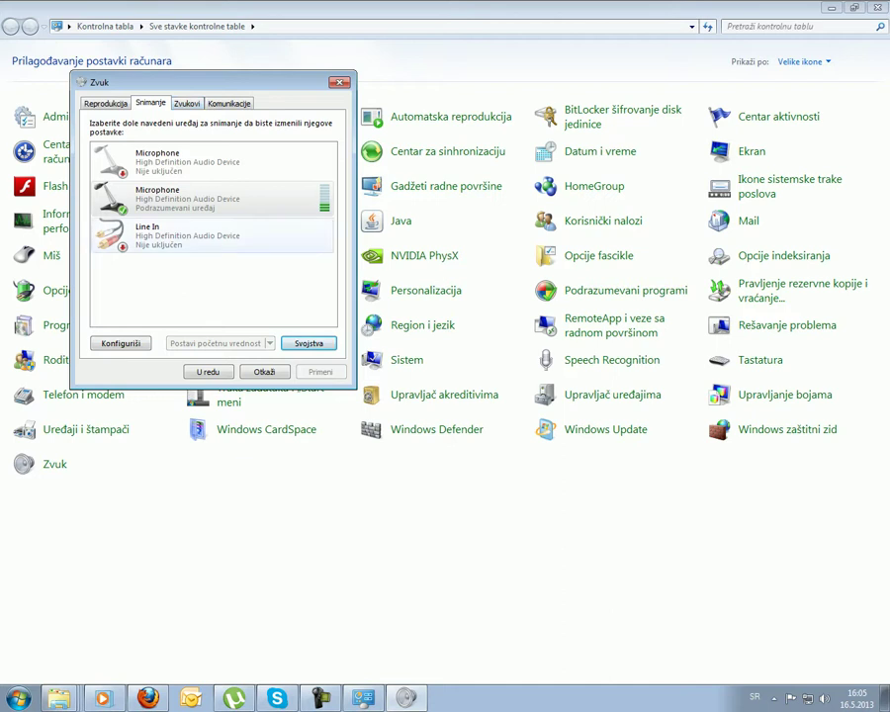
# Step: Reopen the default Microphone's properties to check its listening and general settings, then close them
pyautogui.click(203, 199)
pyautogui.doubleClick(212, 199)
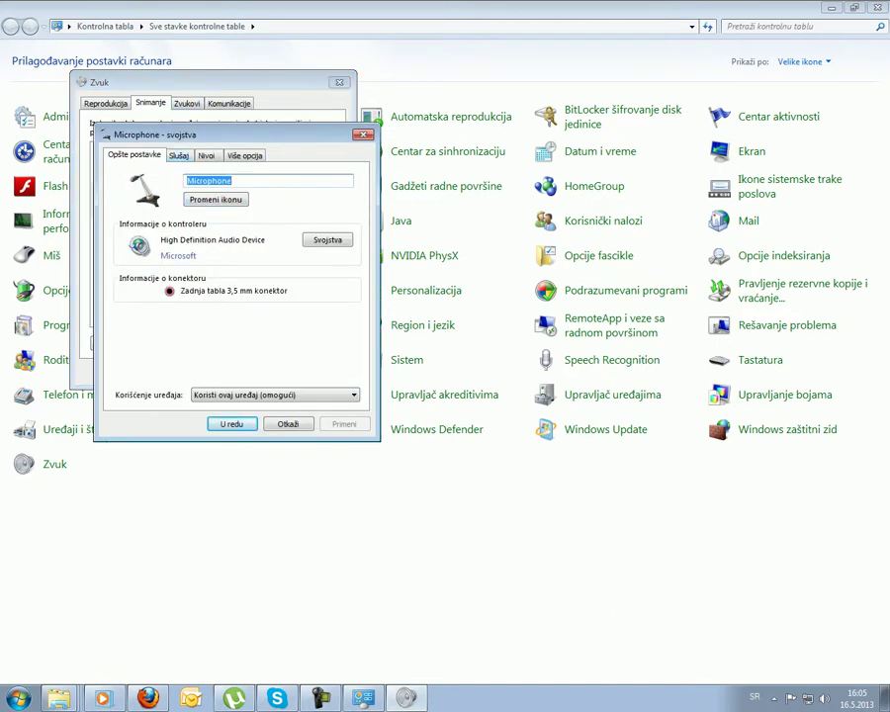
pyautogui.click(179, 155)
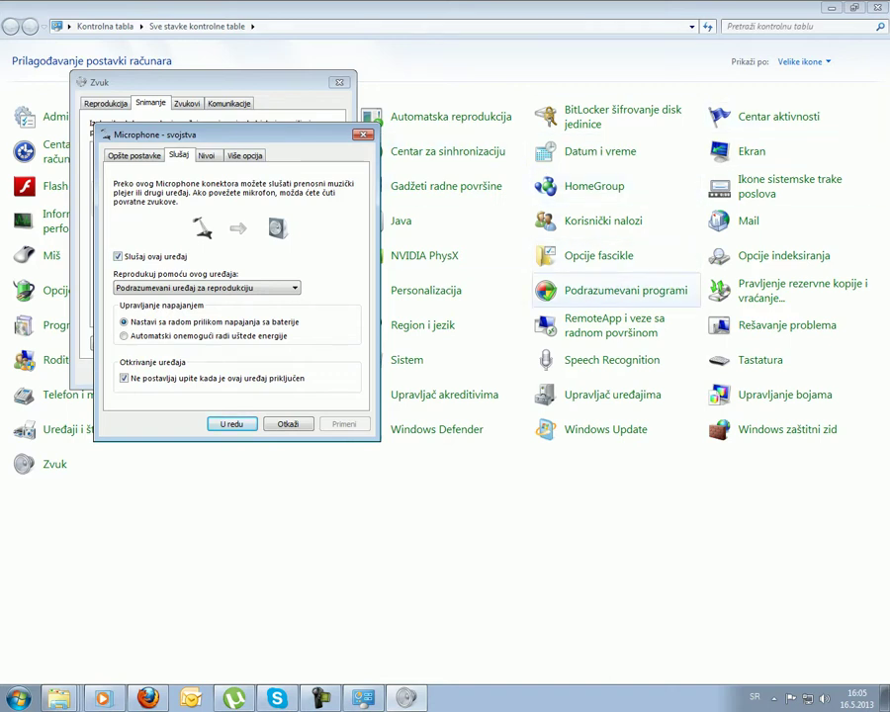
pyautogui.hotkey('ctrl', 'shift', 'Tab')
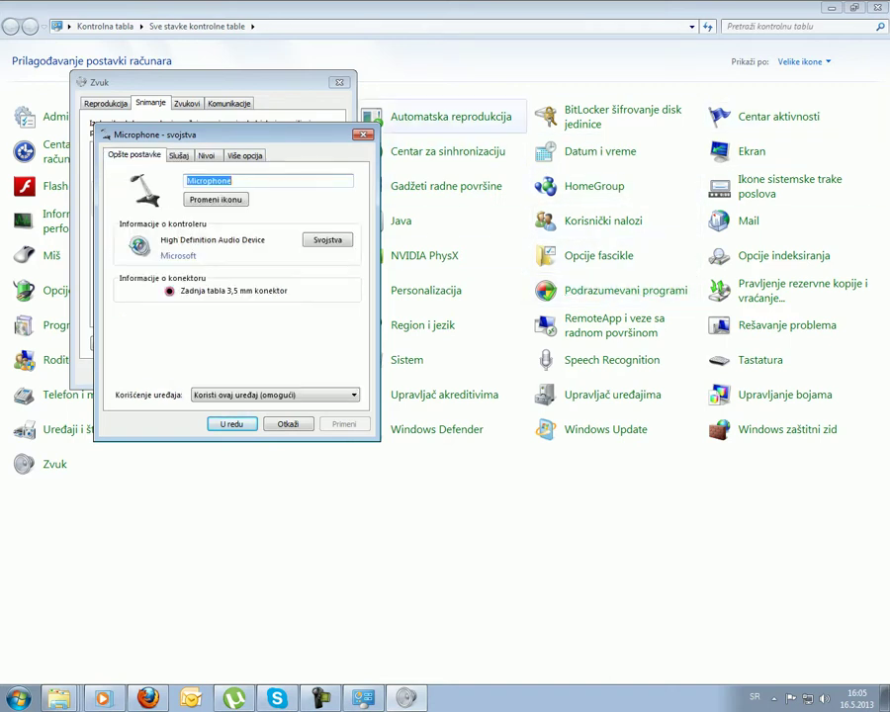
pyautogui.press('Return')
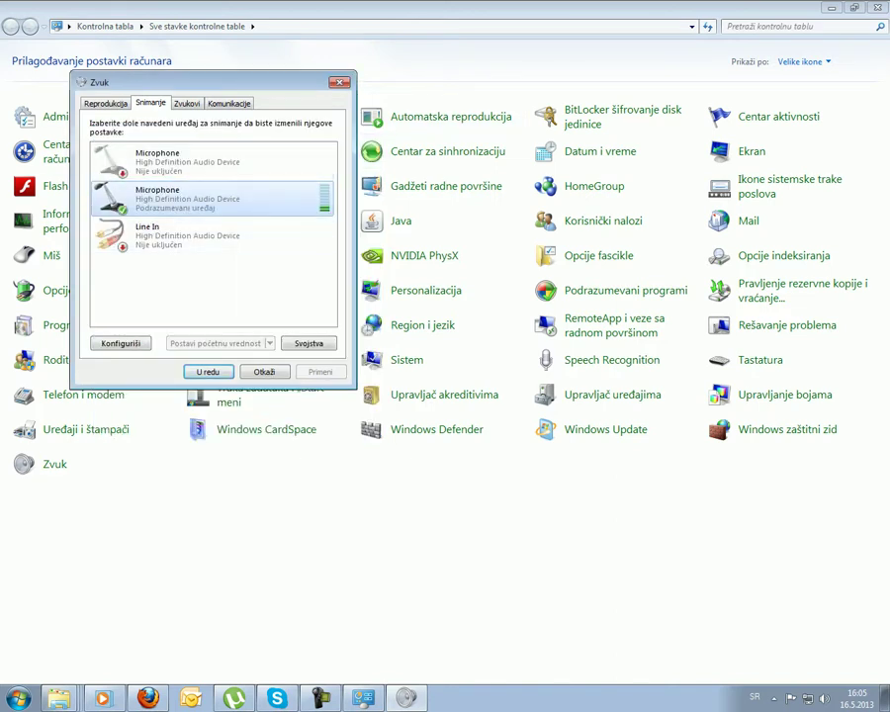
# Step: View the general properties of the Speakers and of the default Microphone, closing each without changes
pyautogui.hotkey('ctrl', 'shift', 'Tab')
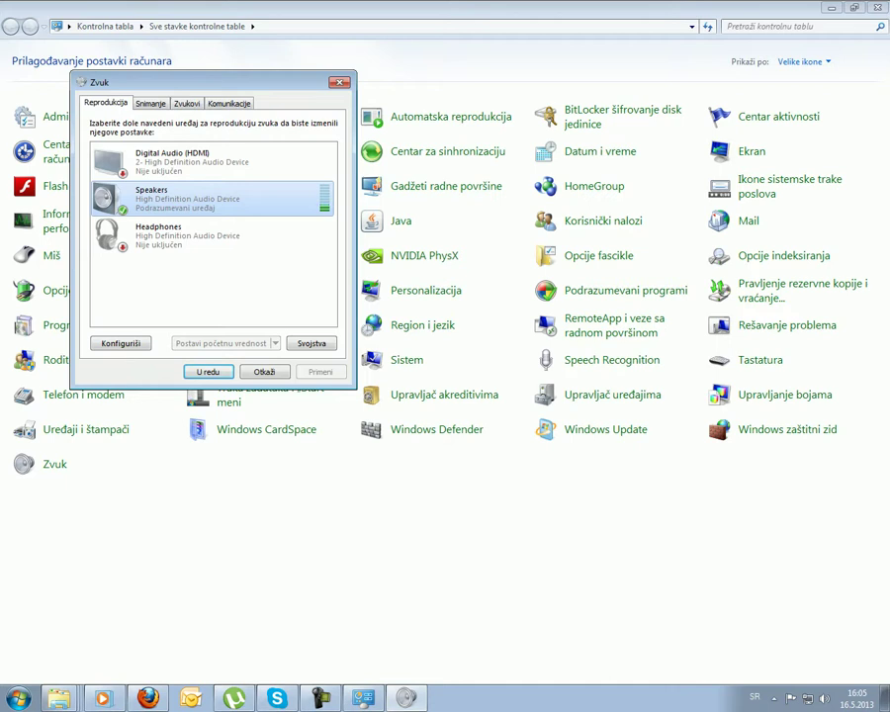
pyautogui.doubleClick(203, 198)
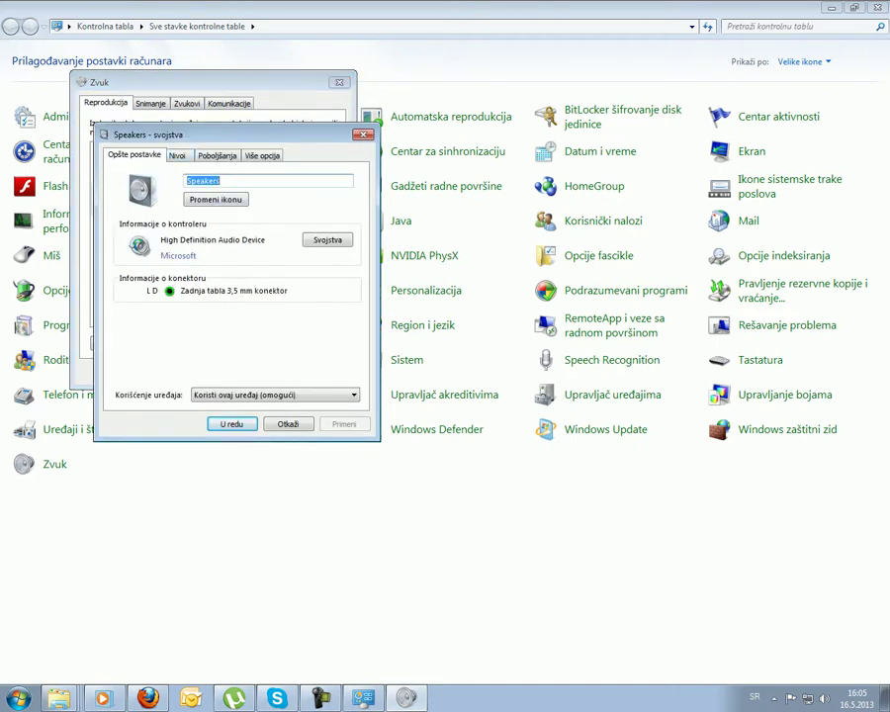
pyautogui.press('Escape')
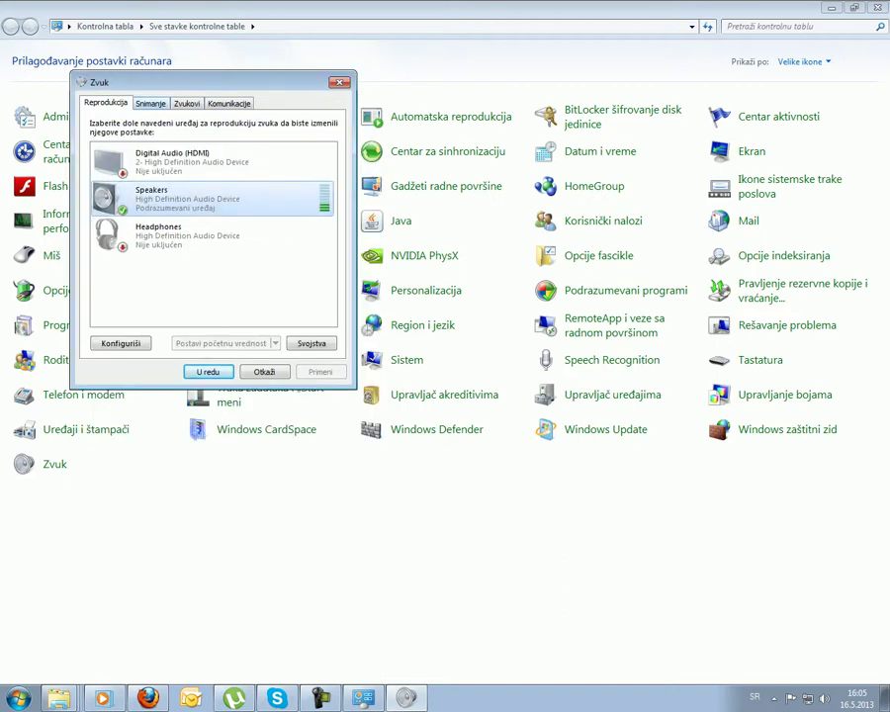
pyautogui.hotkey('ctrl', 'Tab')
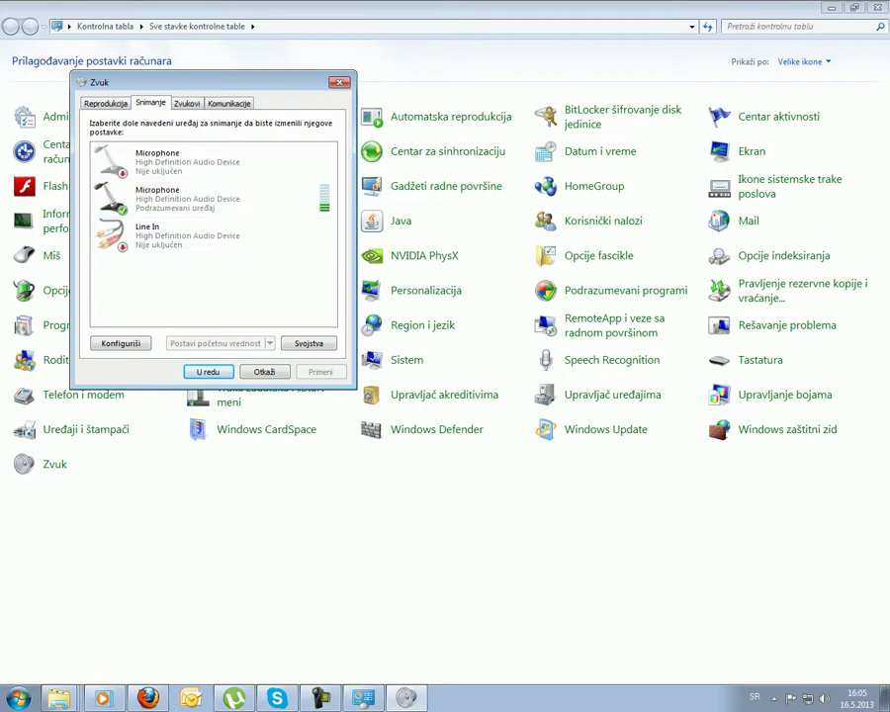
pyautogui.click(213, 198)
pyautogui.doubleClick(213, 198)
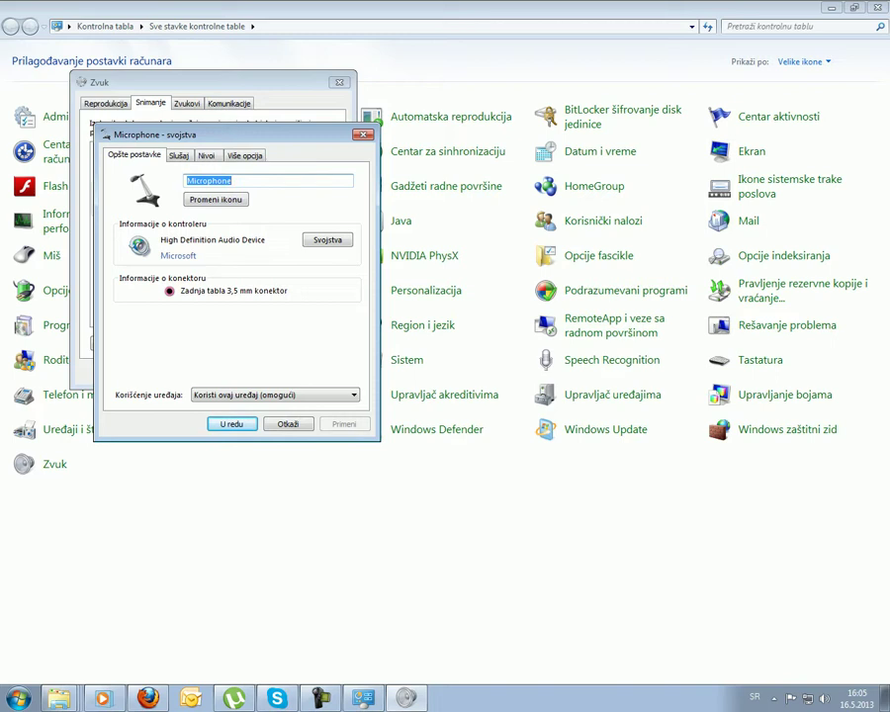
pyautogui.click(363, 134)
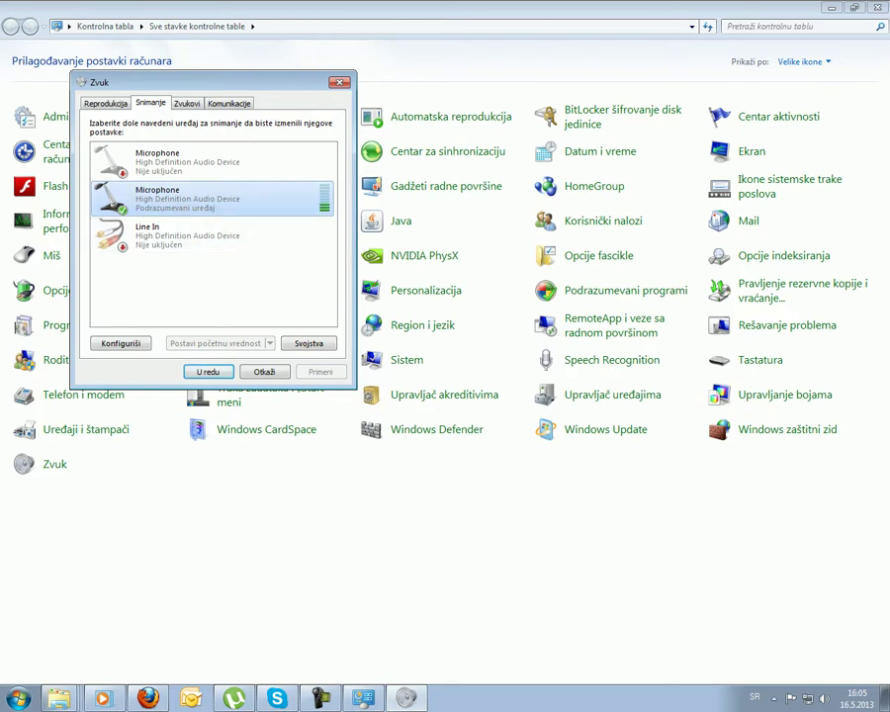
# Step: Turn "Slušaj ovaj uređaj" off and on again for the default Microphone, then confirm its properties
pyautogui.doubleClick(188, 199)
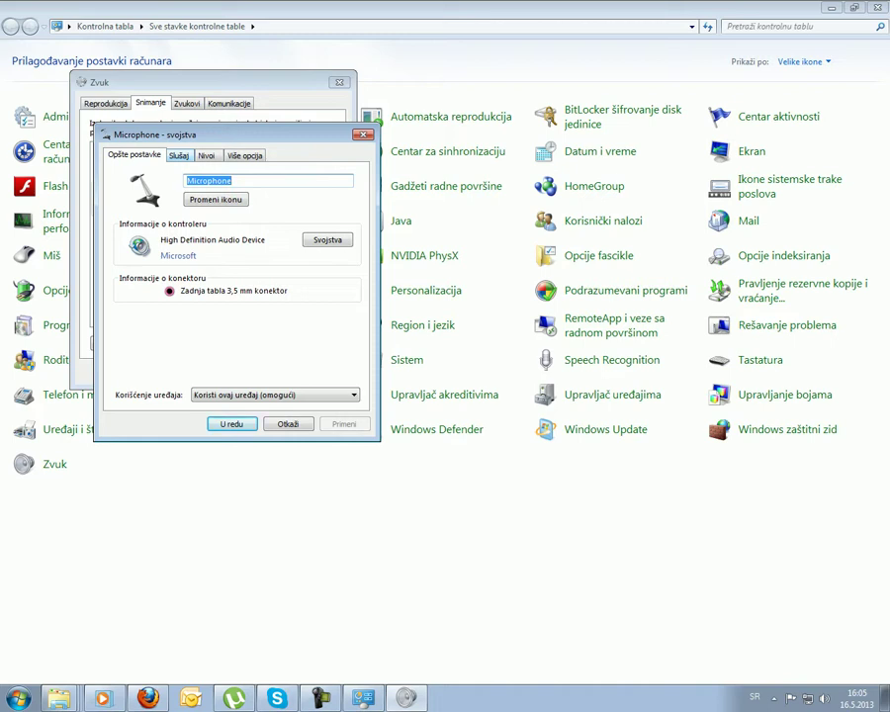
pyautogui.hotkey('ctrl', 'Tab')
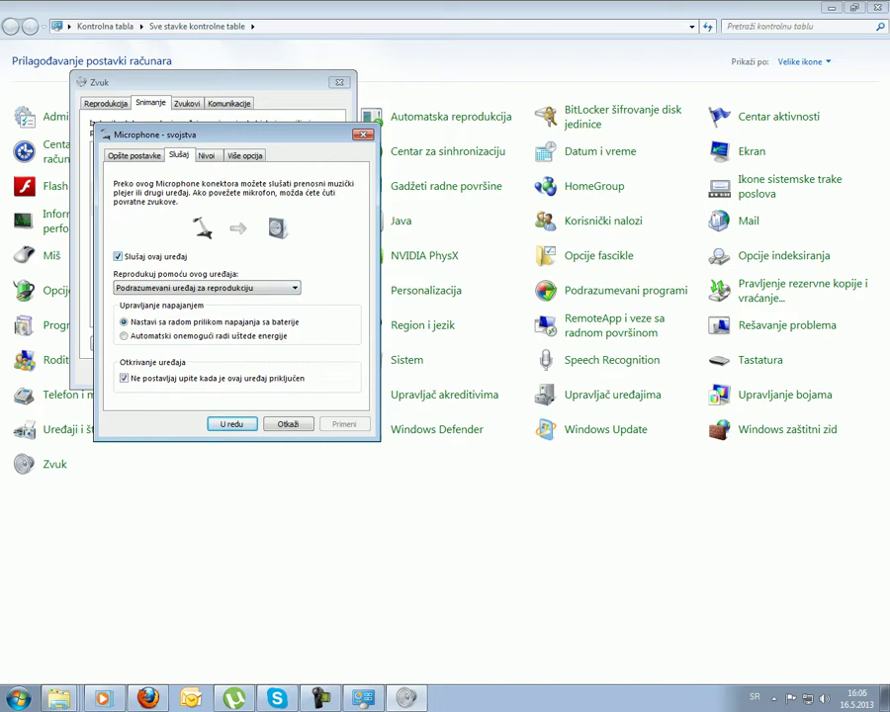
pyautogui.click(119, 257)
pyautogui.click(119, 257)
pyautogui.press('Return')
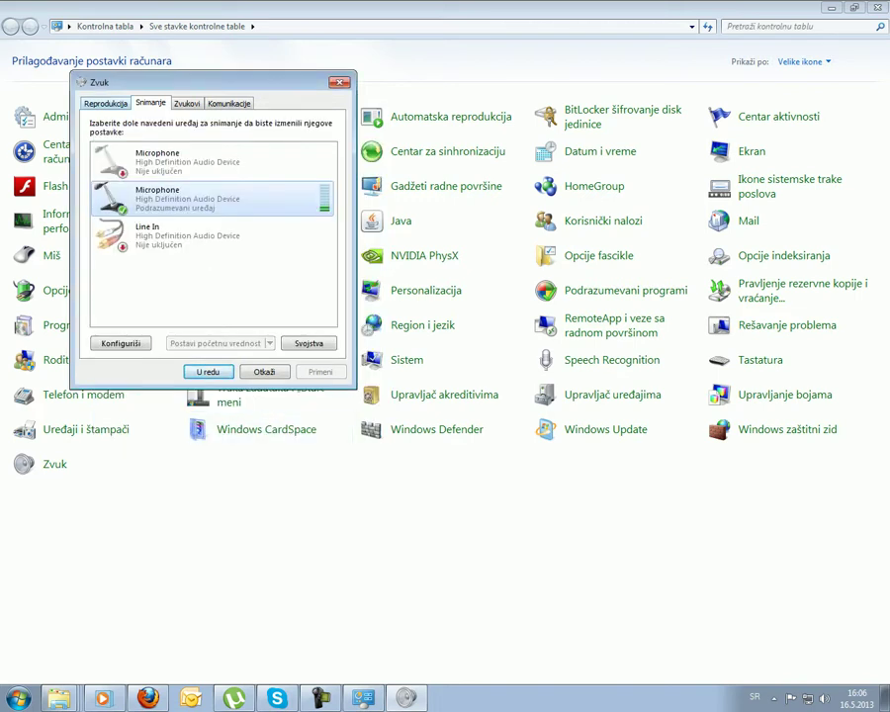
# Step: Try out lower volume and boost levels for the default Microphone, returning them to 100 and +30.0 dB
pyautogui.click(106, 103)
pyautogui.click(150, 103)
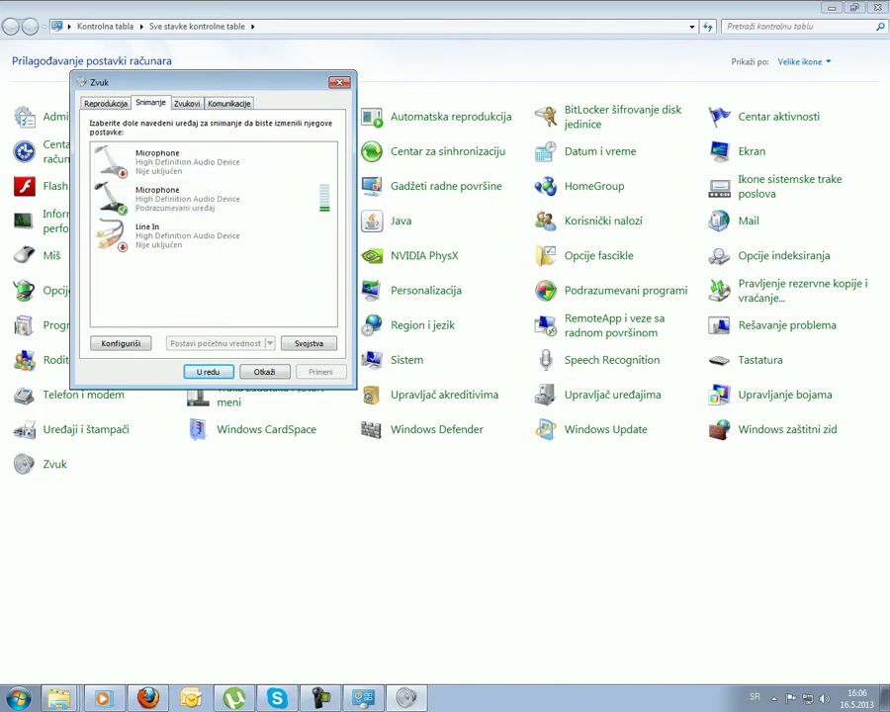
pyautogui.doubleClick(203, 199)
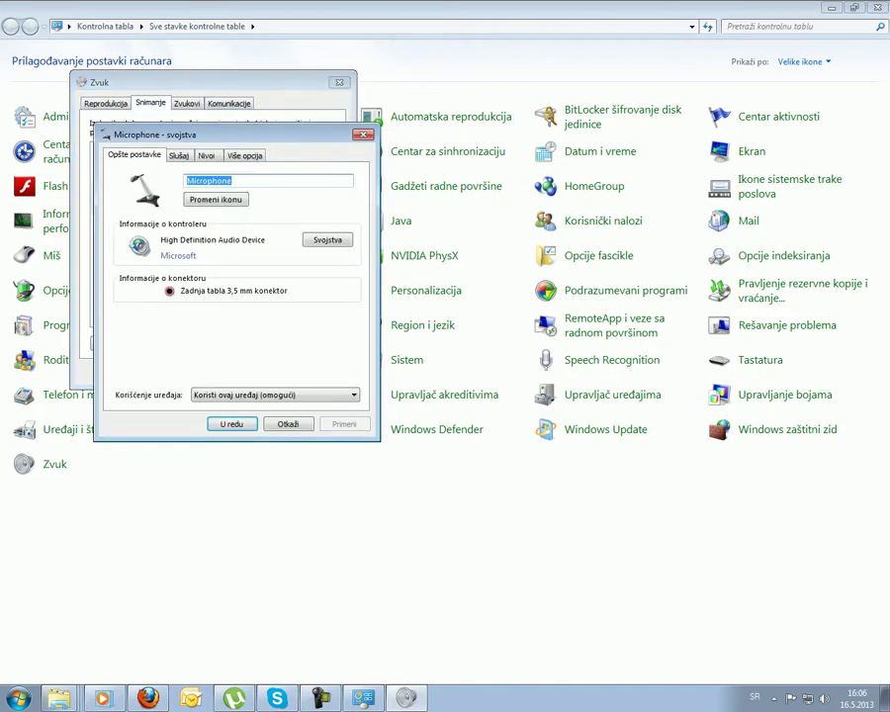
pyautogui.hotkey('ctrl', 'Tab')
pyautogui.hotkey('ctrl', 'Tab')
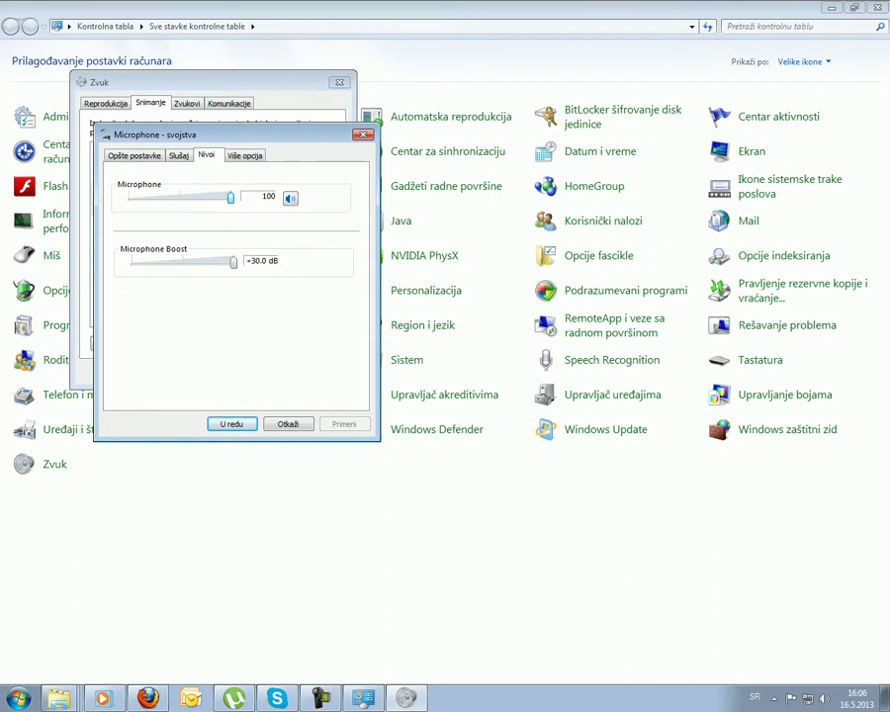
pyautogui.moveTo(230, 198); pyautogui.dragTo(133, 198)
pyautogui.press('pageup')
pyautogui.click(233, 262)
pyautogui.moveTo(233, 262); pyautogui.dragTo(131, 262)
pyautogui.moveTo(152, 197); pyautogui.dragTo(231, 198)
pyautogui.press('End')
pyautogui.press('Left')
pyautogui.press('Left')
pyautogui.press('Right')
pyautogui.press('Left')
pyautogui.press('Right')
pyautogui.press('Right')
pyautogui.moveTo(230, 197); pyautogui.dragTo(232, 197)
# Step: Review the default Microphone's advanced, listening and general settings, then close its properties without changes
pyautogui.hotkey('ctrl', 'Tab')
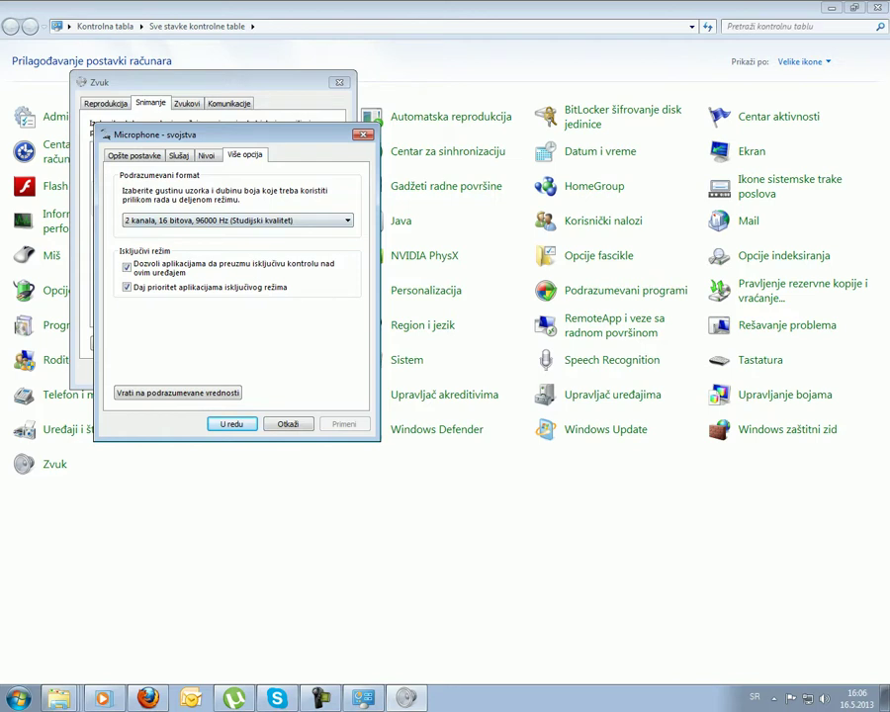
pyautogui.hotkey('ctrl', 'shift', 'Tab')
pyautogui.hotkey('ctrl', 'shift', 'Tab')
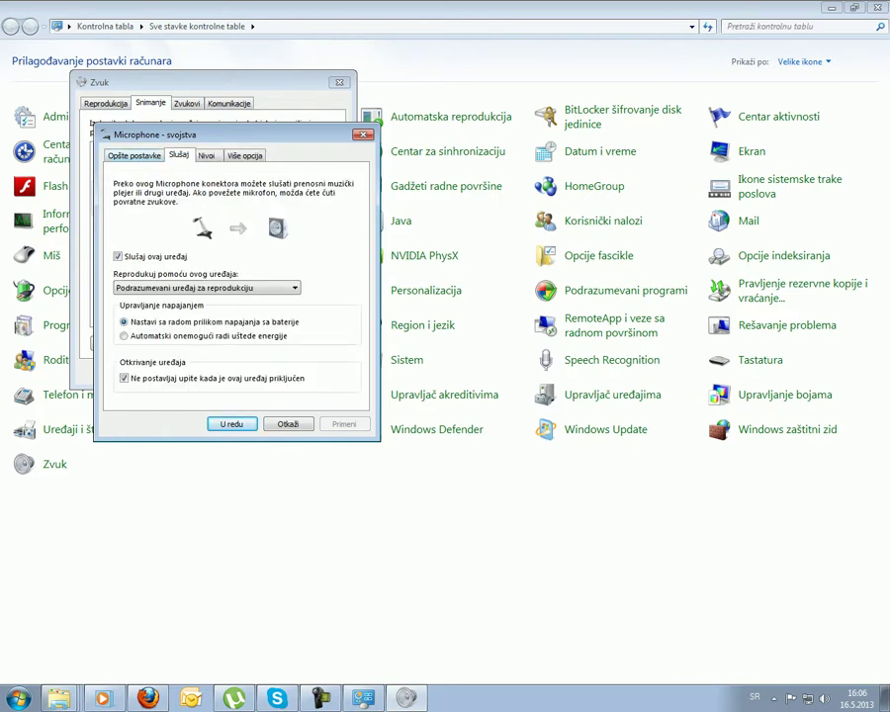
pyautogui.hotkey('ctrl', 'shift', 'Tab')
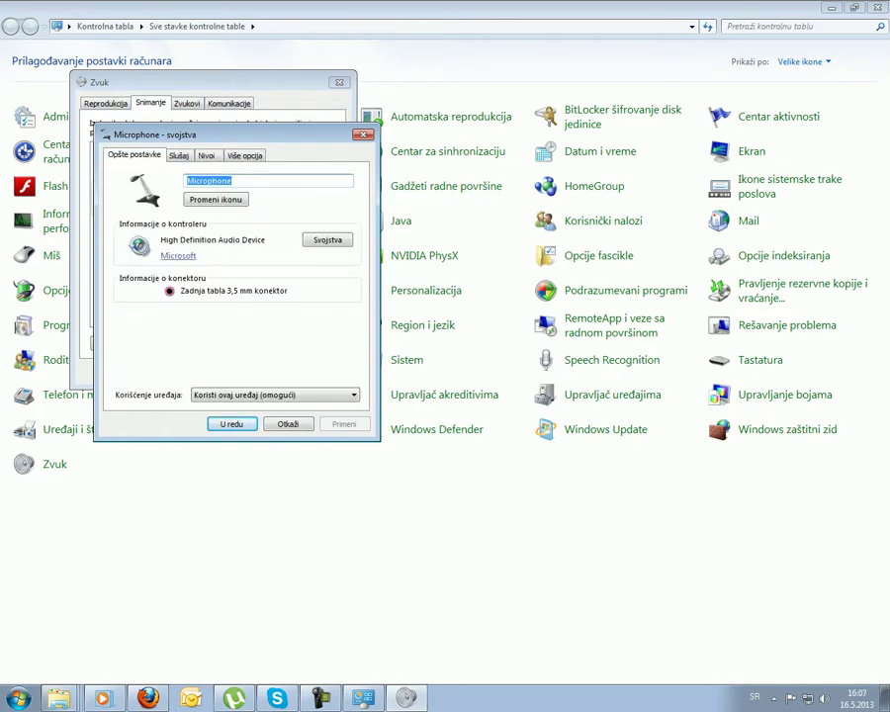
pyautogui.press('Escape')
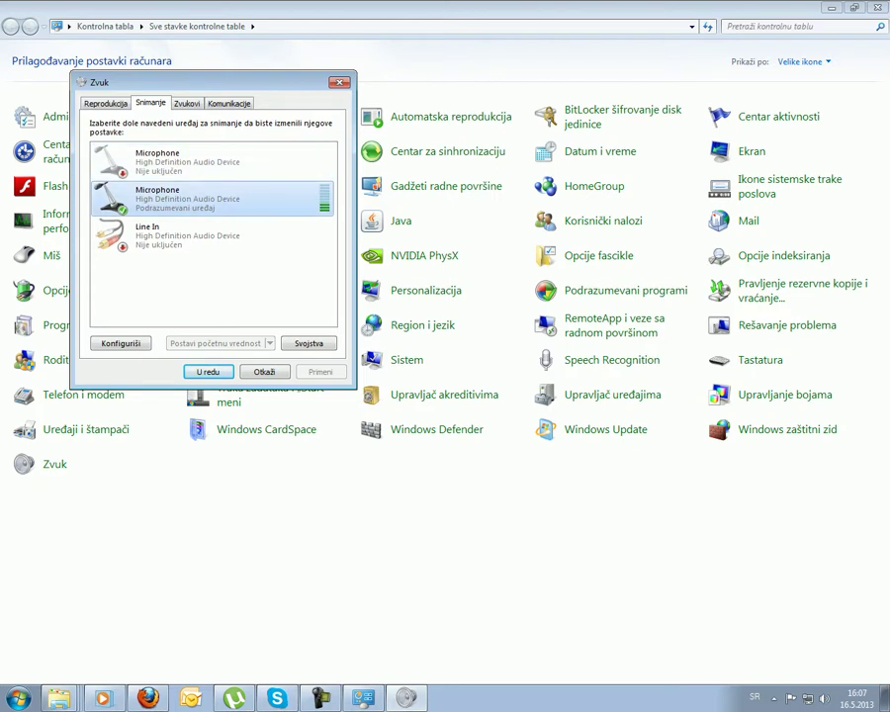
# Step: Select "2 kanala, 16 bitova, 96000 Hz (Studijski kvalitet)" as the default Microphone's format and confirm the sound settings
pyautogui.click(308, 343)
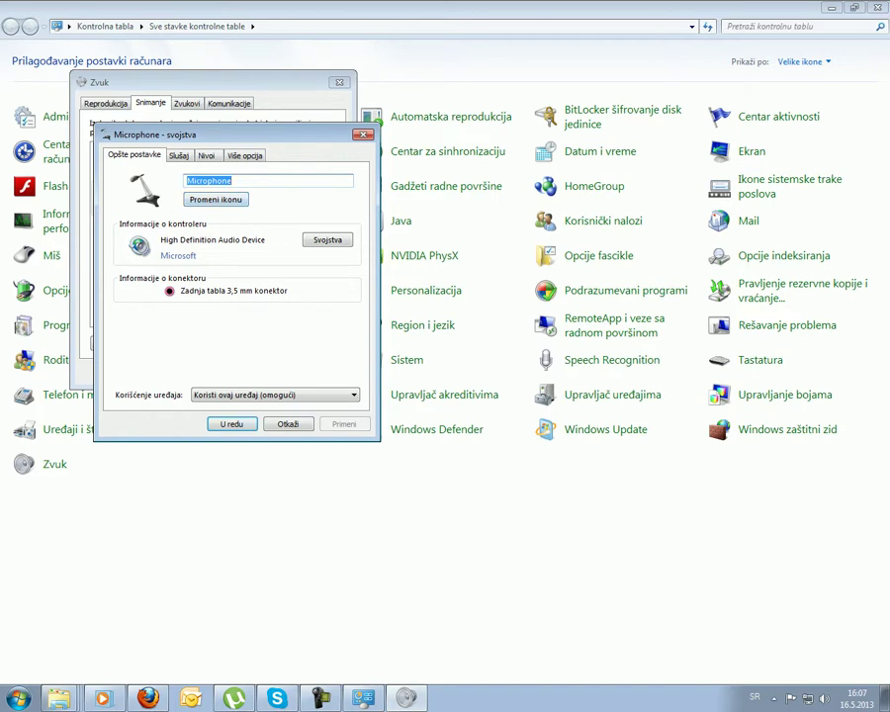
pyautogui.hotkey('ctrl', 'Tab')
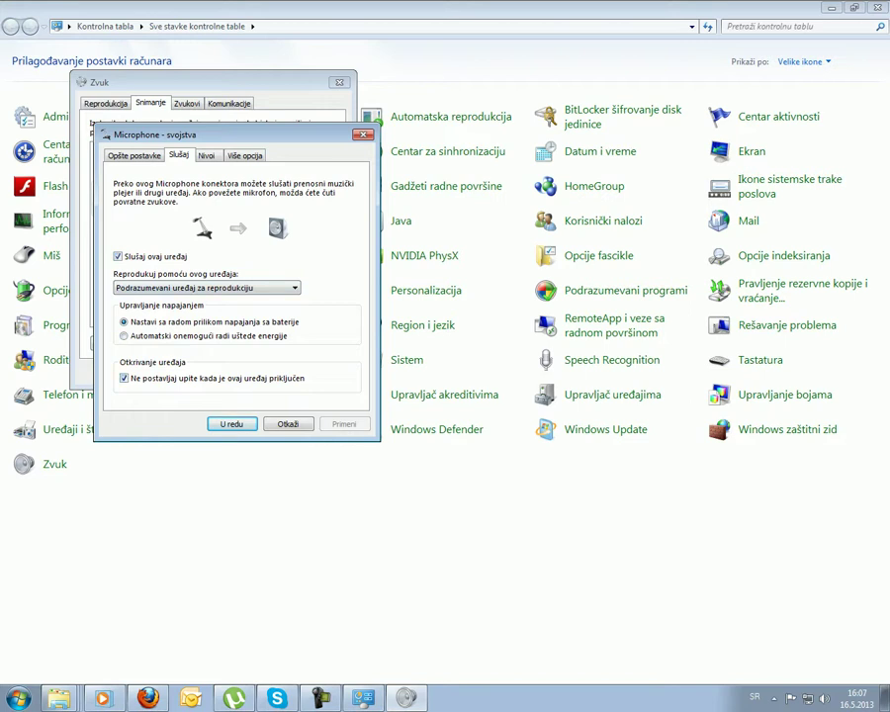
pyautogui.hotkey('ctrl', 'Tab')
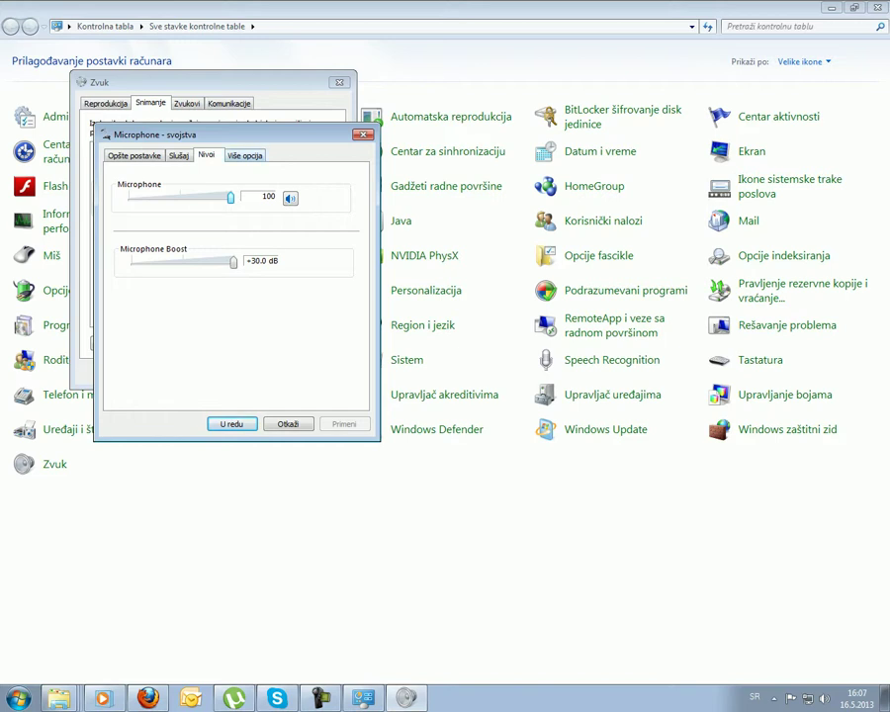
pyautogui.hotkey('ctrl', 'Tab')
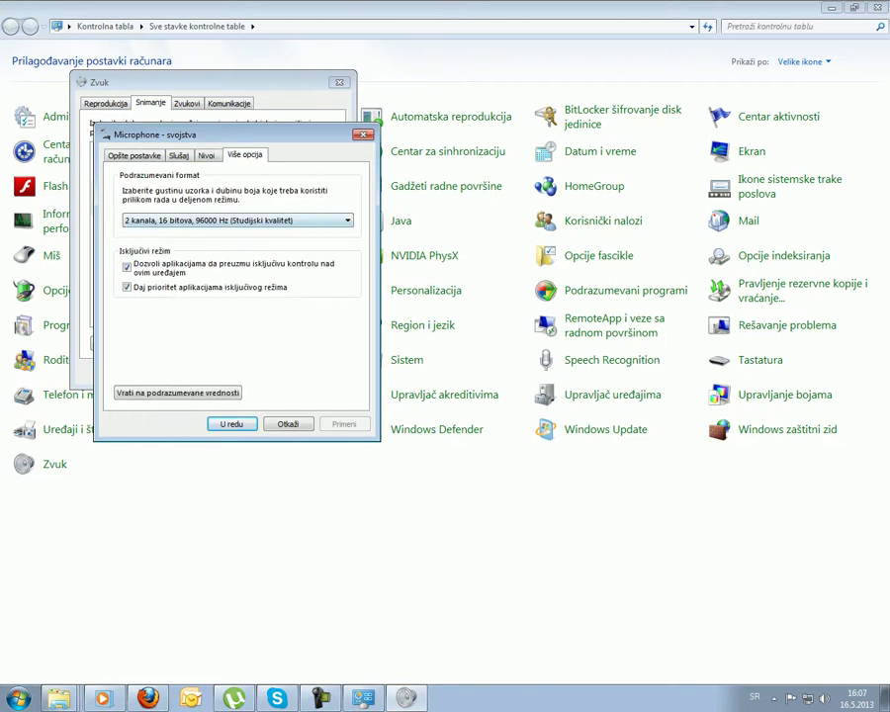
pyautogui.click(238, 220)
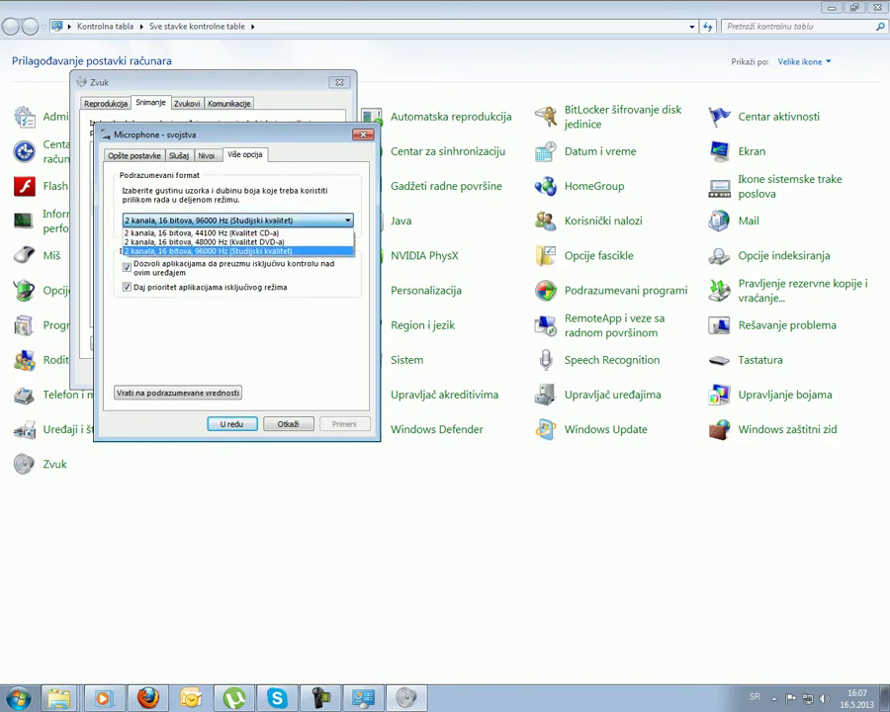
pyautogui.click(237, 251)
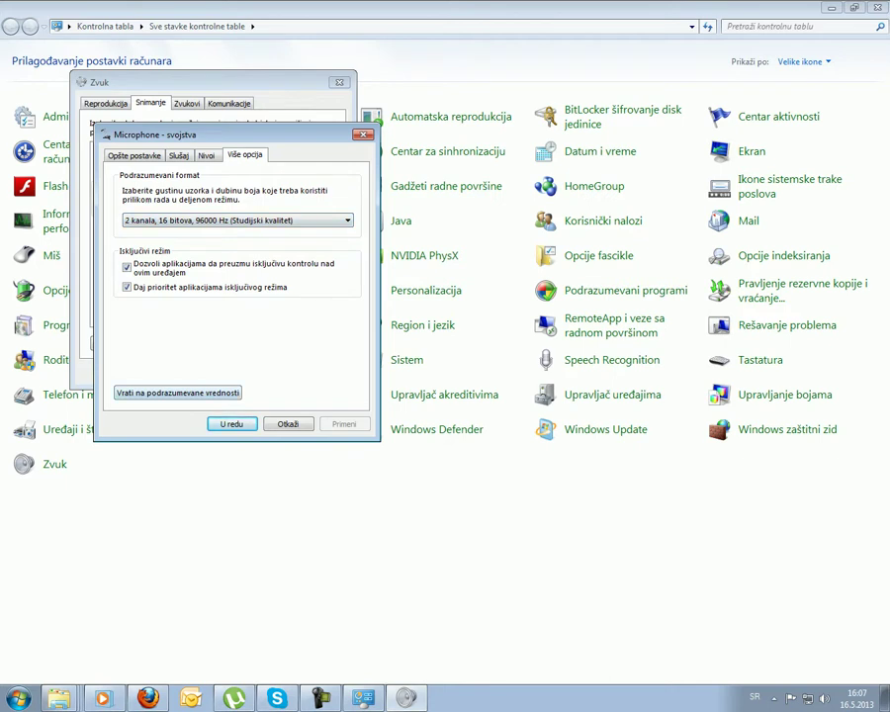
pyautogui.press('Return')
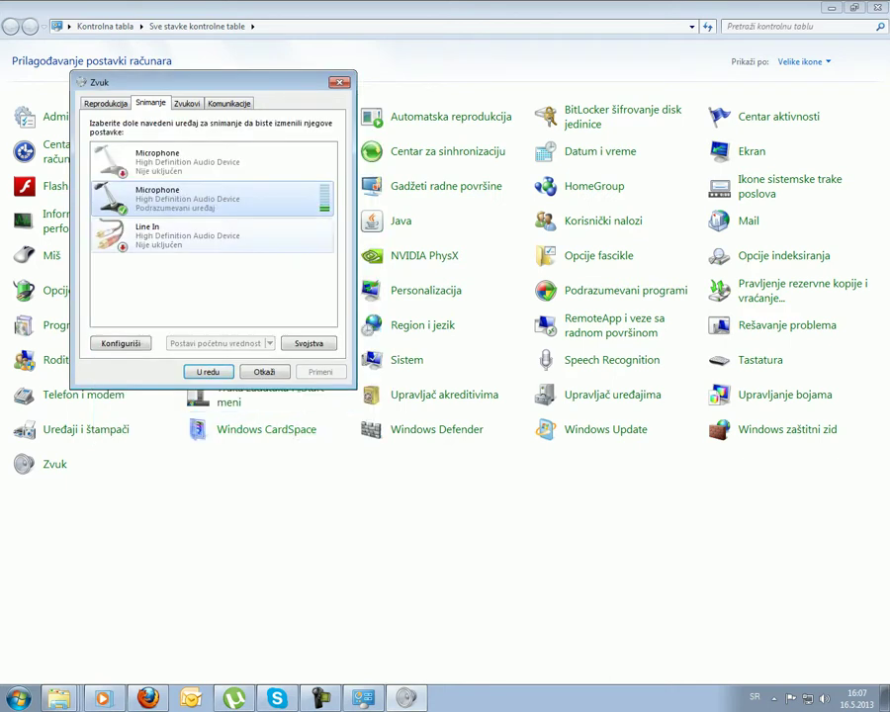
pyautogui.press('Return')
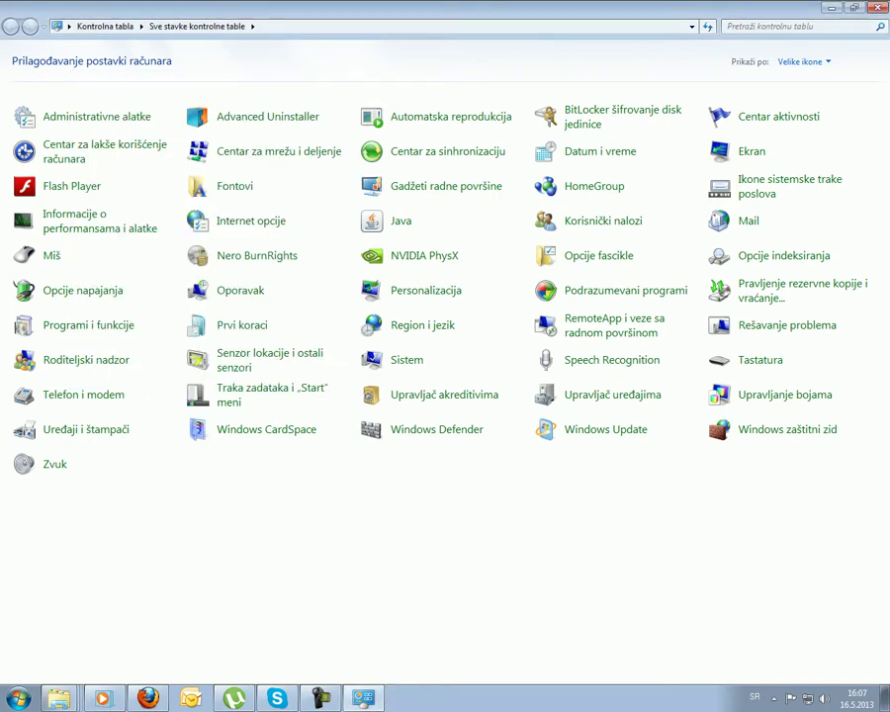
# Step: Close the Control Panel window and refresh the desktop
pyautogui.click(876, 7)
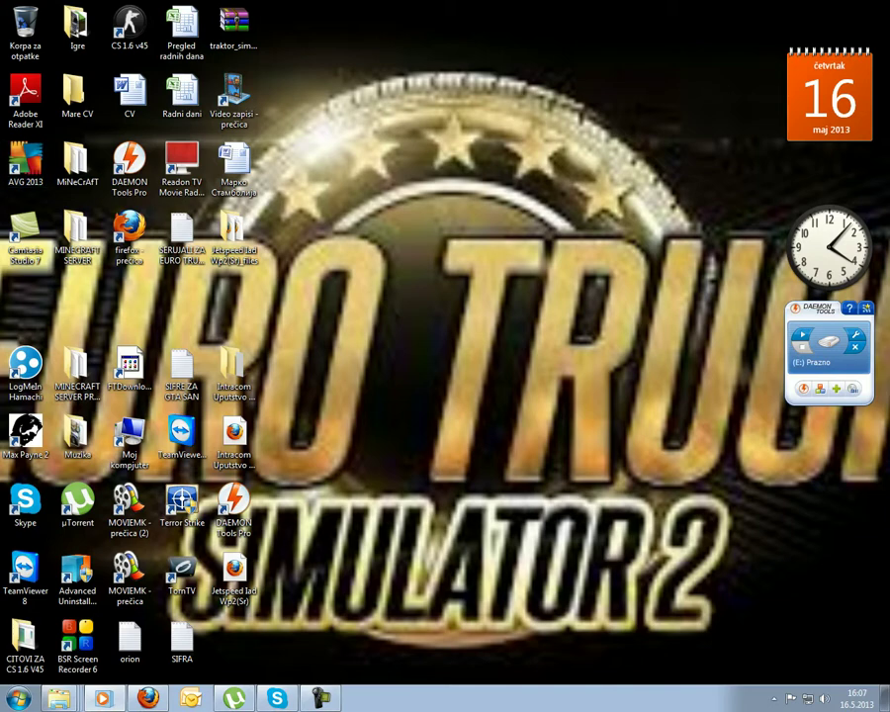
pyautogui.moveTo(258, 672); pyautogui.dragTo(2, 2)
pyautogui.click(326, 326)
pyautogui.rightClick(452, 106)
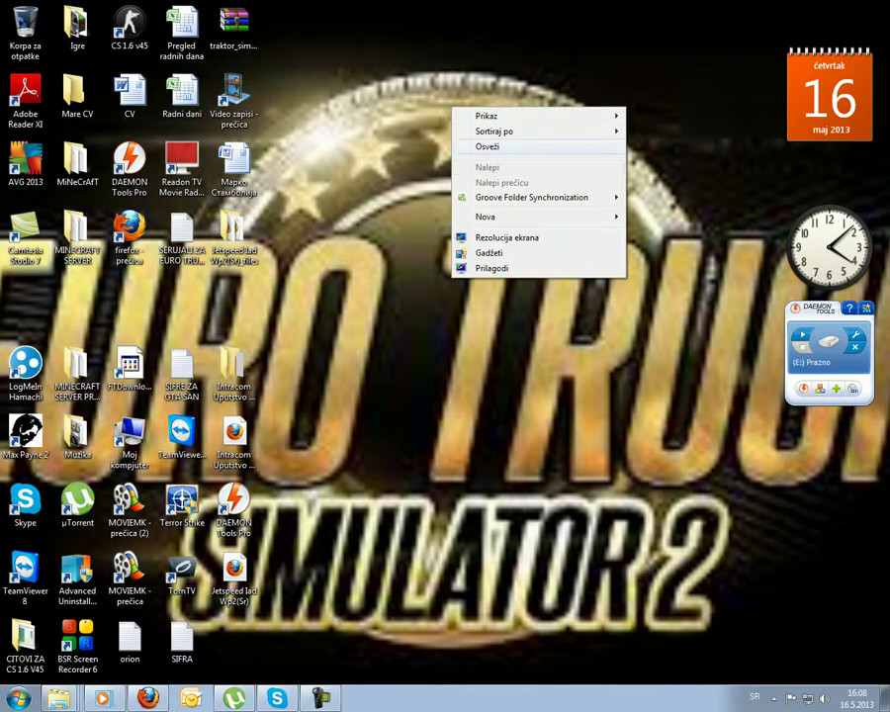
pyautogui.click(484, 145)
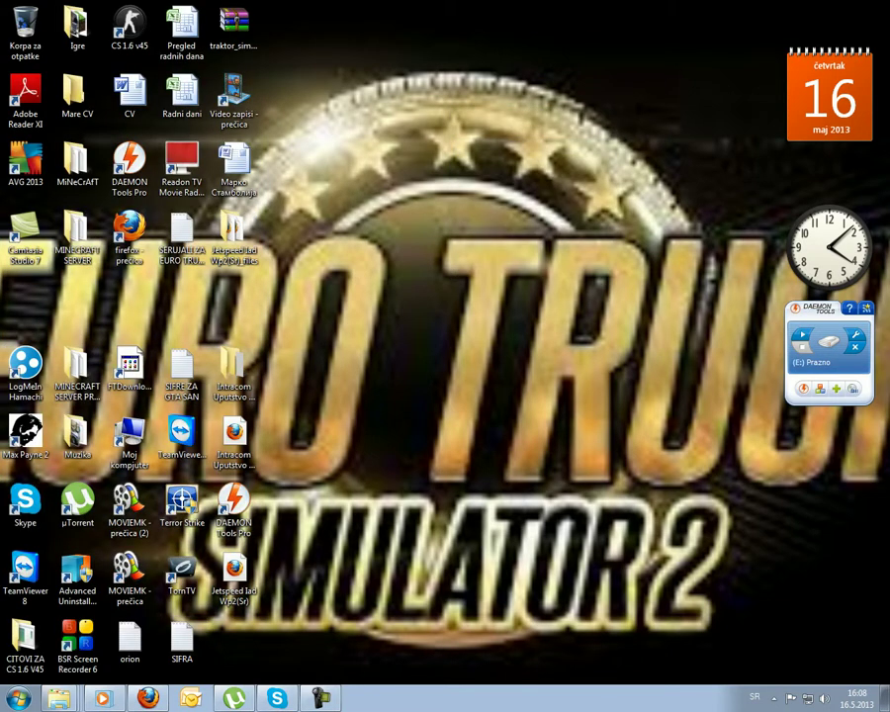
pyautogui.moveTo(259, 676); pyautogui.dragTo(1, 1)
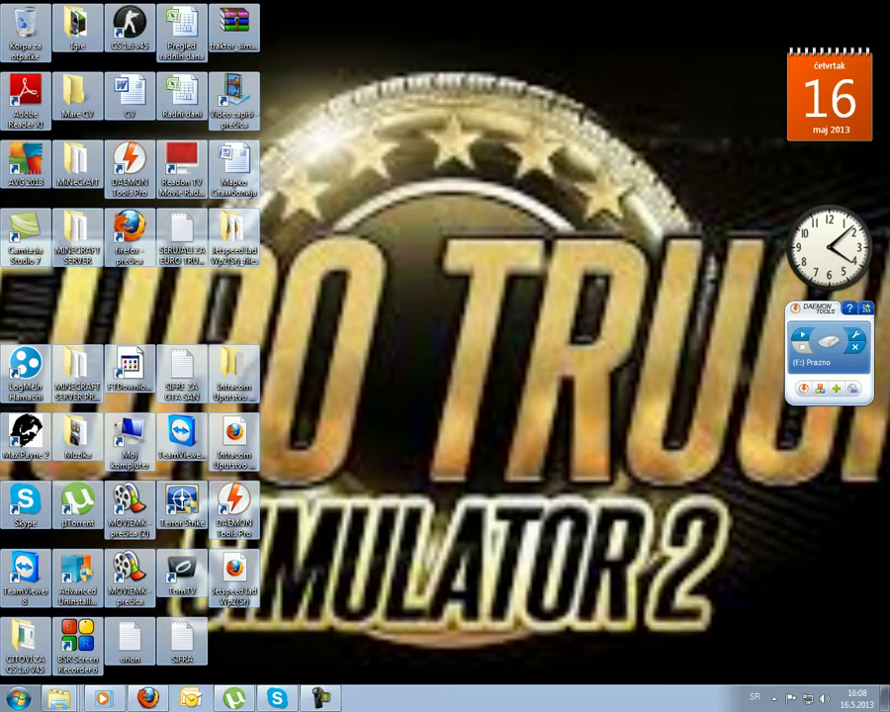
pyautogui.click(326, 327)
pyautogui.moveTo(410, 678); pyautogui.dragTo(155, 26)
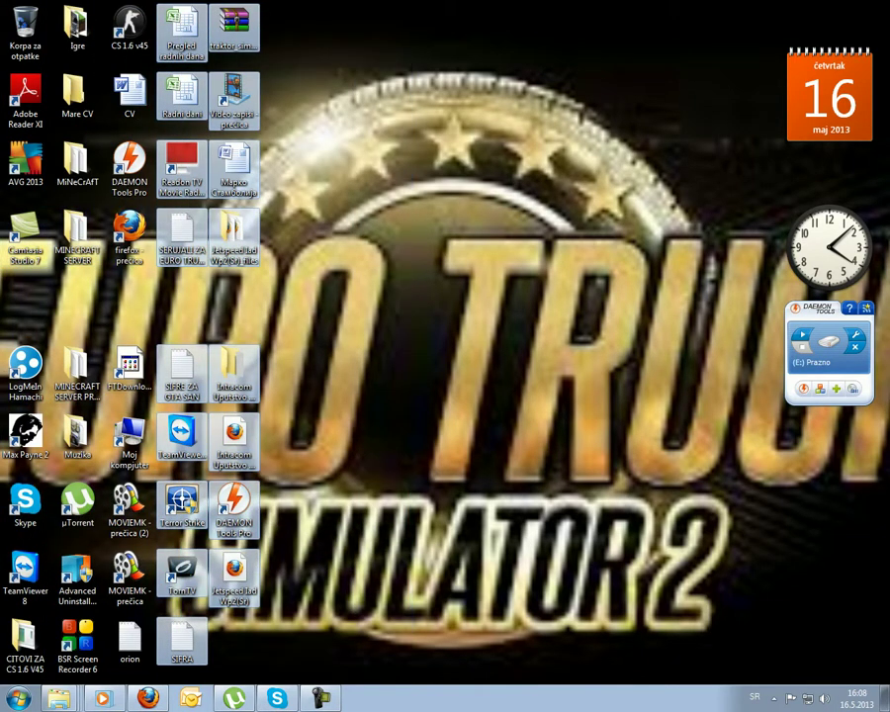
pyautogui.click(326, 326)
pyautogui.moveTo(450, 671); pyautogui.dragTo(435, 633)
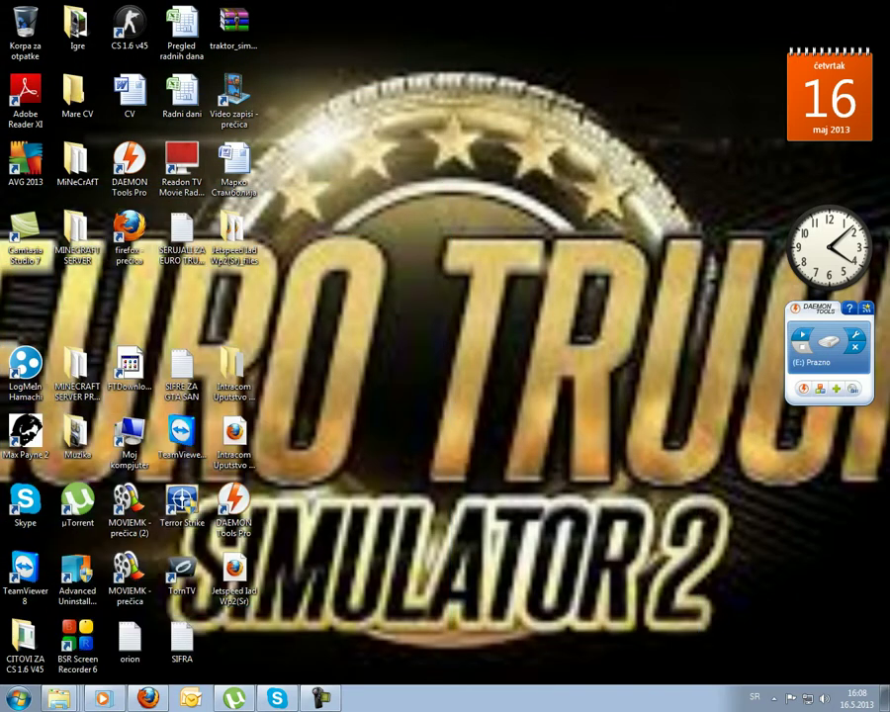
pyautogui.rightClick(351, 126)
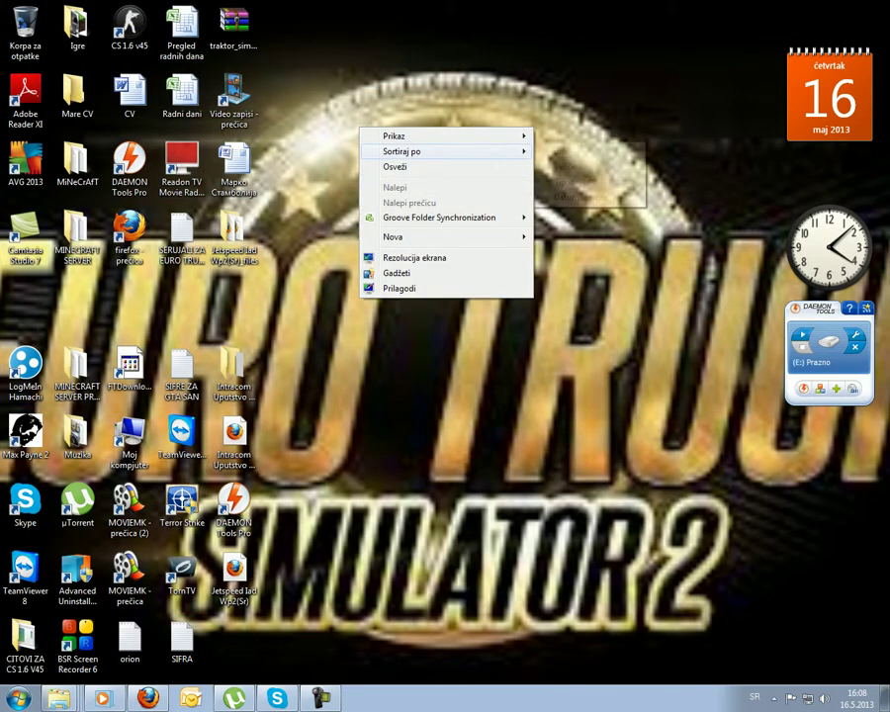
pyautogui.click(395, 167)
# Step: Open the properties of the default Microphone among the recording devices in the Control Panel's Zvuk settings
pyautogui.click(18, 698)
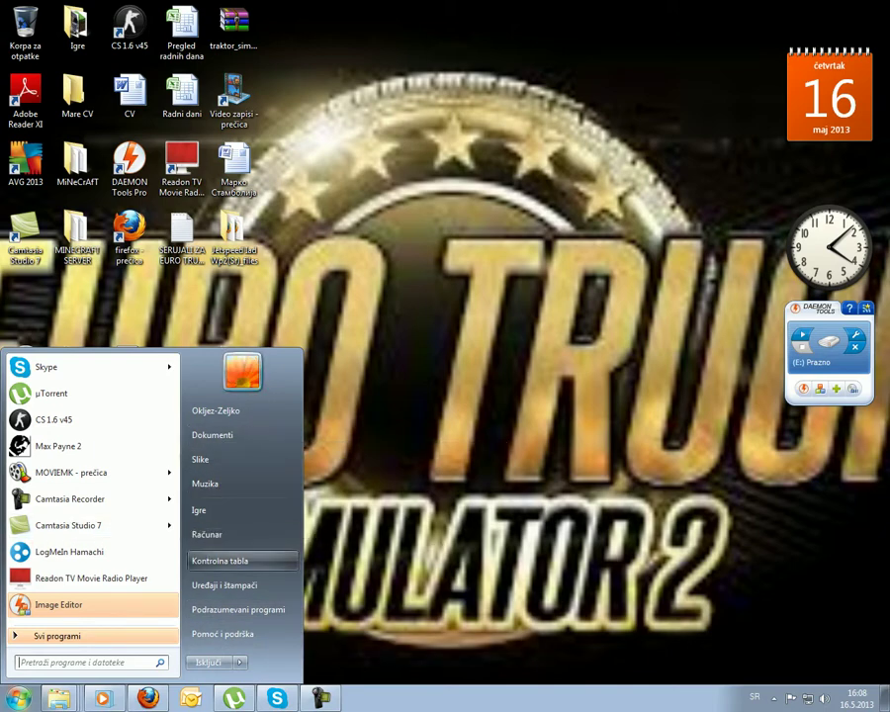
pyautogui.click(220, 561)
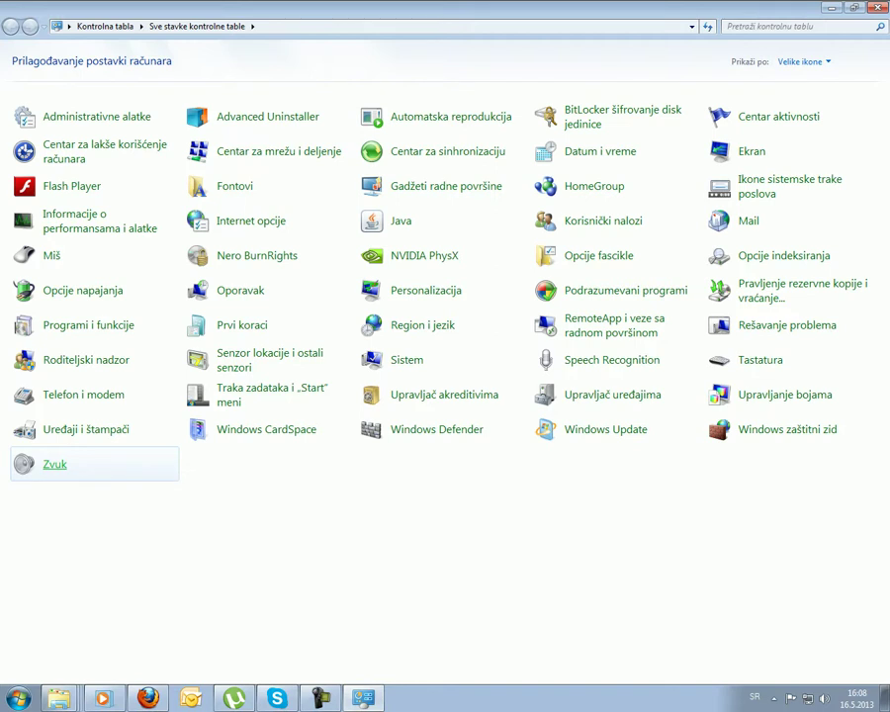
pyautogui.click(54, 464)
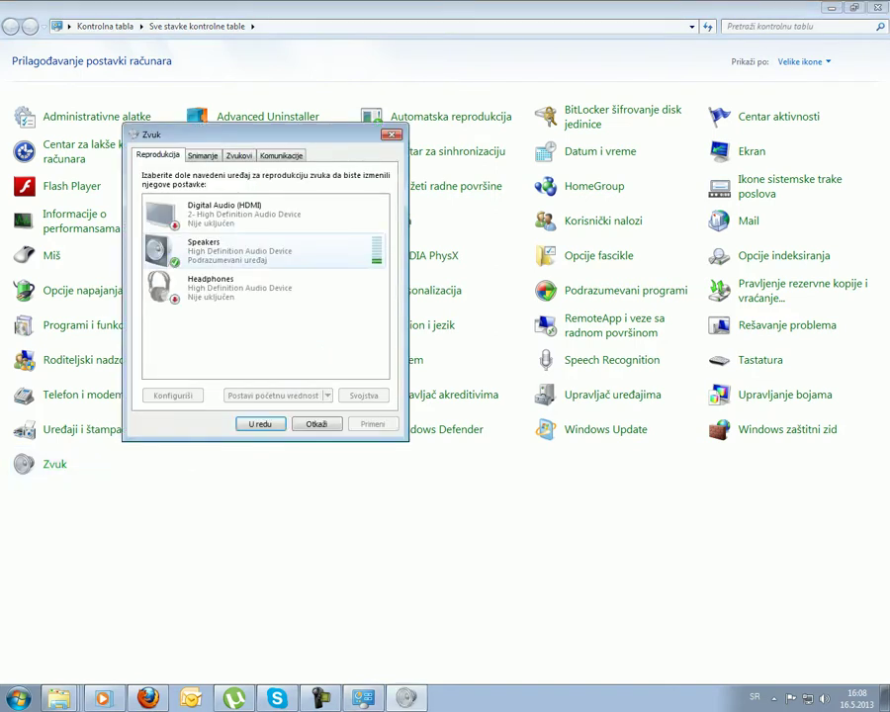
pyautogui.click(203, 155)
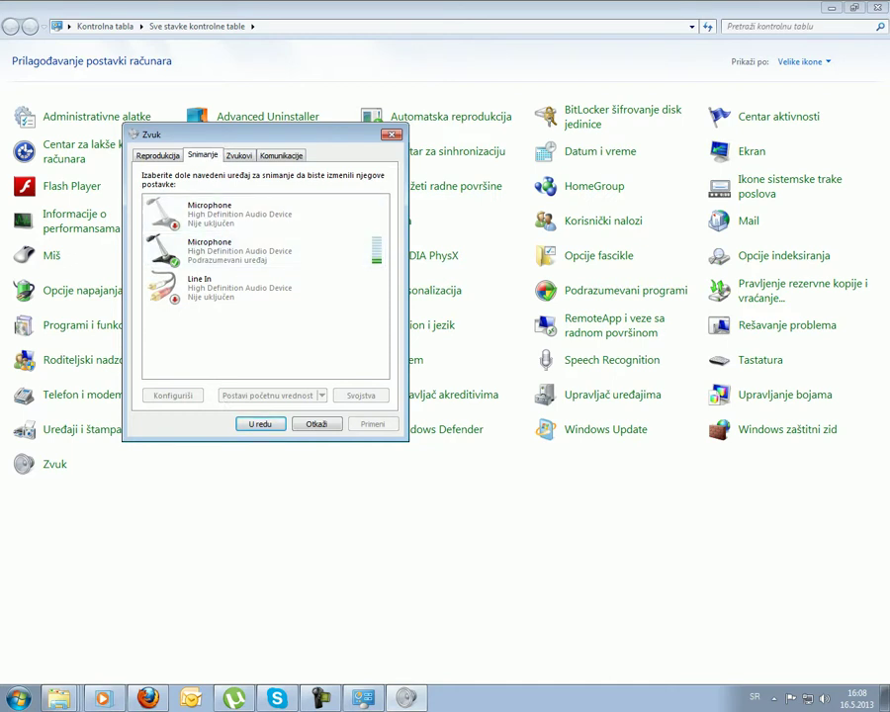
pyautogui.doubleClick(237, 251)
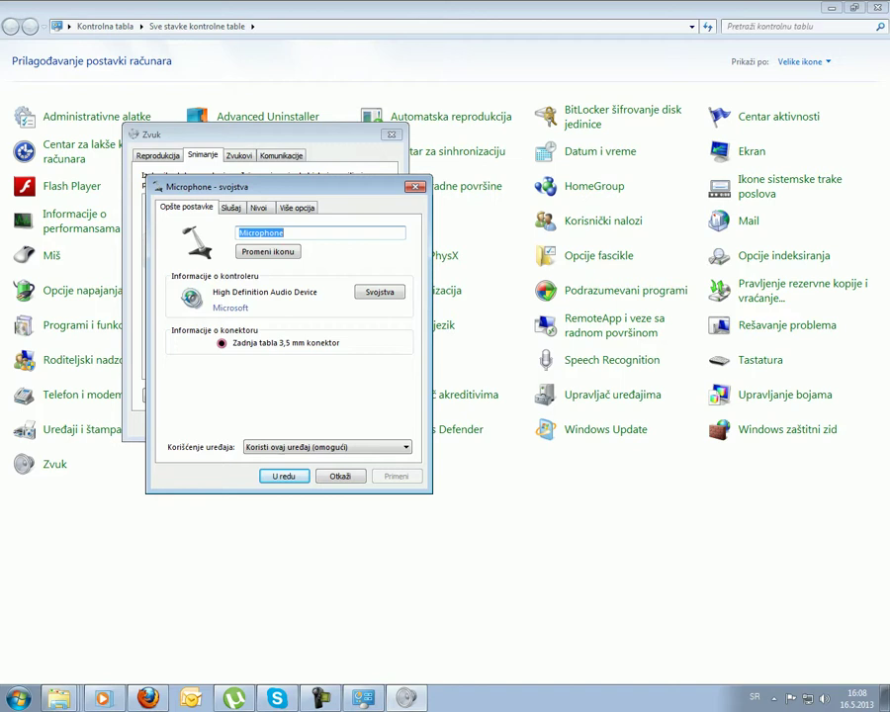
# Step: Turn off "Slušaj ovaj uređaj" for the default Microphone and confirm both the microphone properties and the sound settings
pyautogui.click(232, 207)
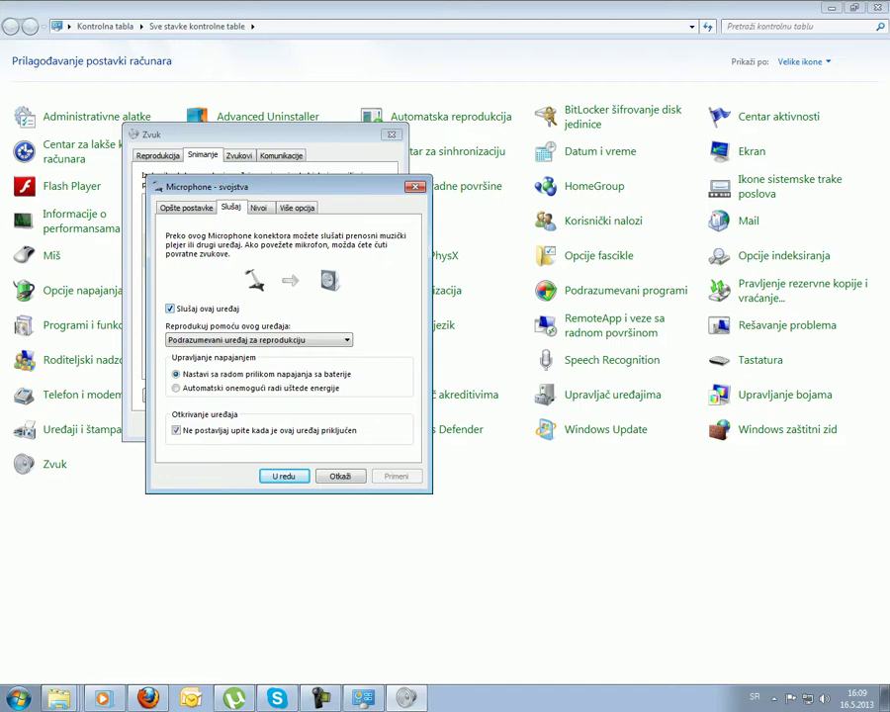
pyautogui.click(170, 309)
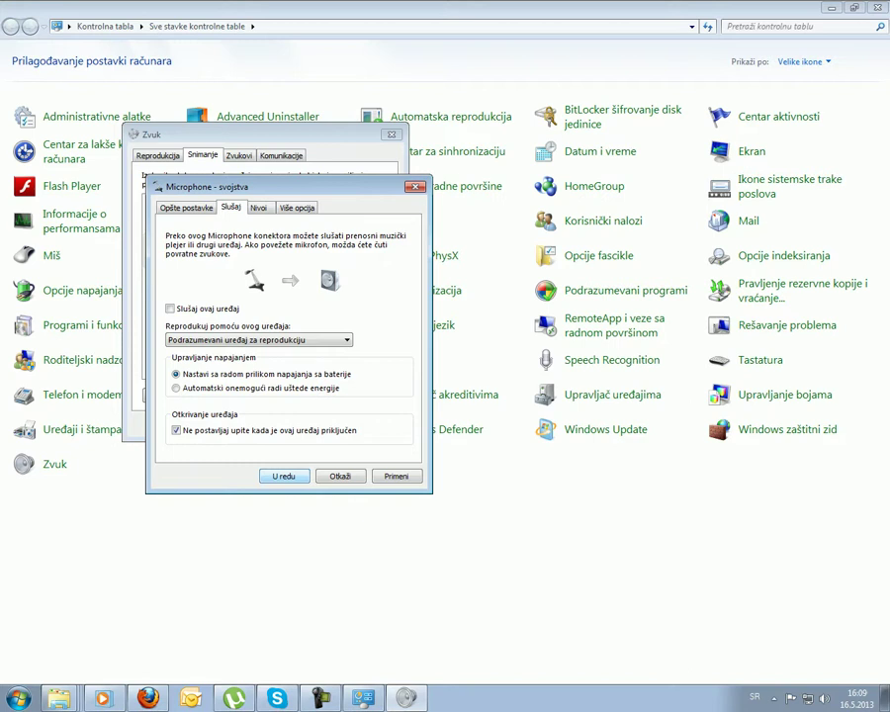
pyautogui.click(284, 475)
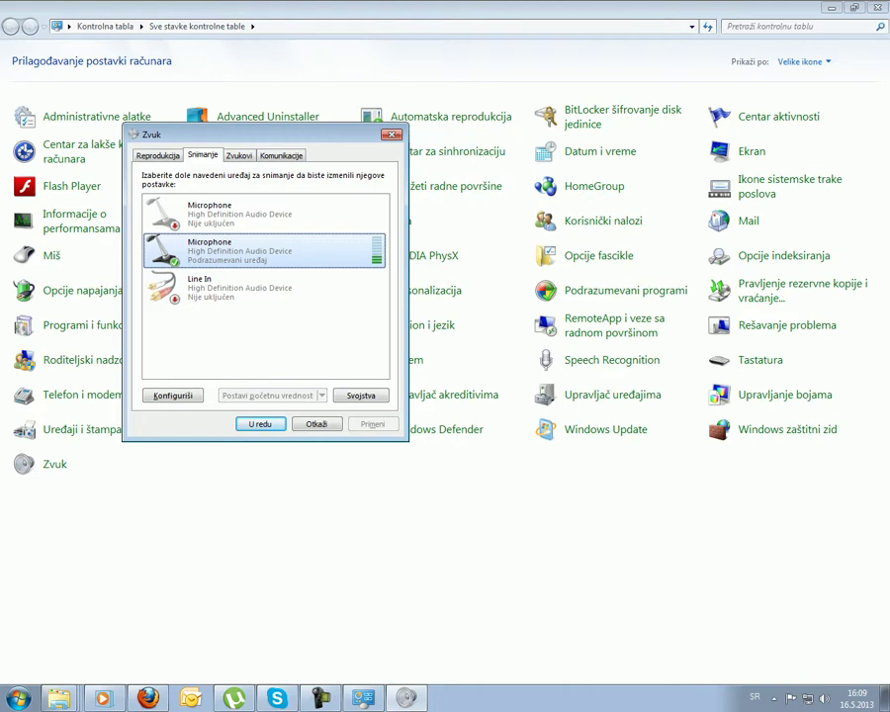
pyautogui.click(260, 423)
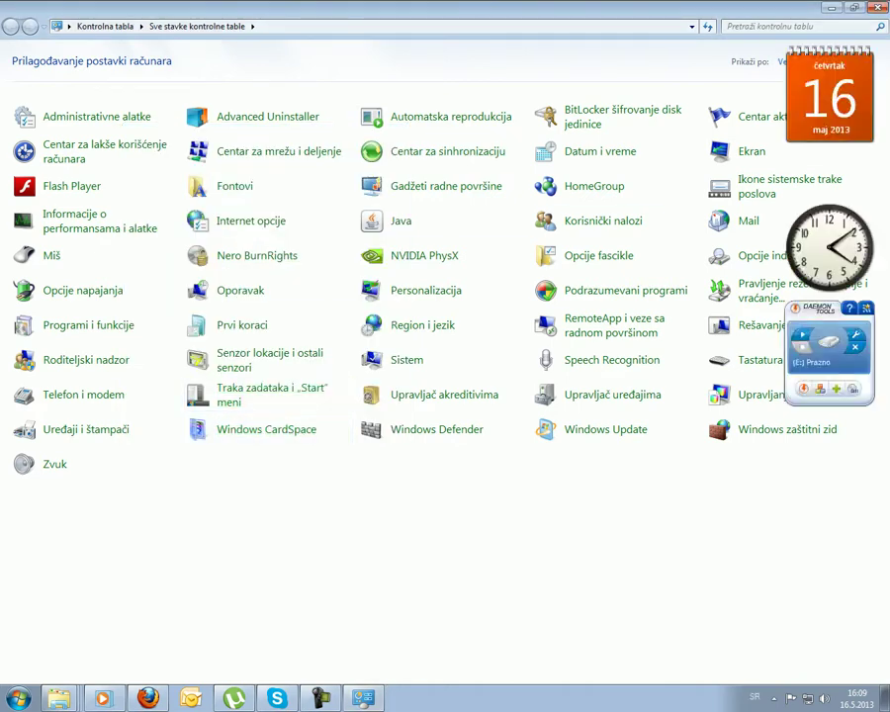
# Step: Close the Control Panel window and refresh the desktop
pyautogui.click(878, 7)
pyautogui.rightClick(410, 181)
pyautogui.click(447, 220)
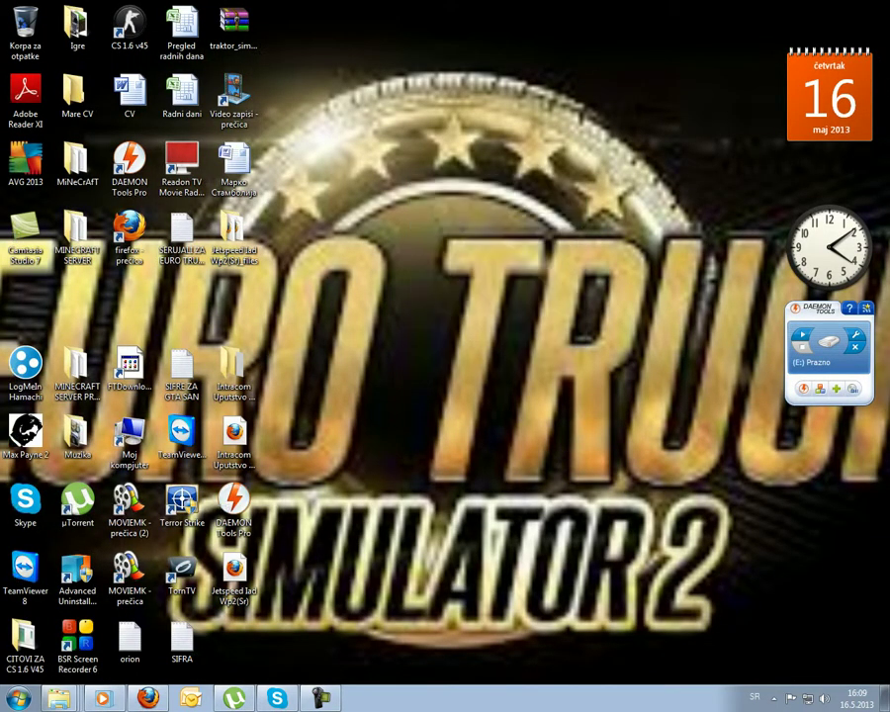